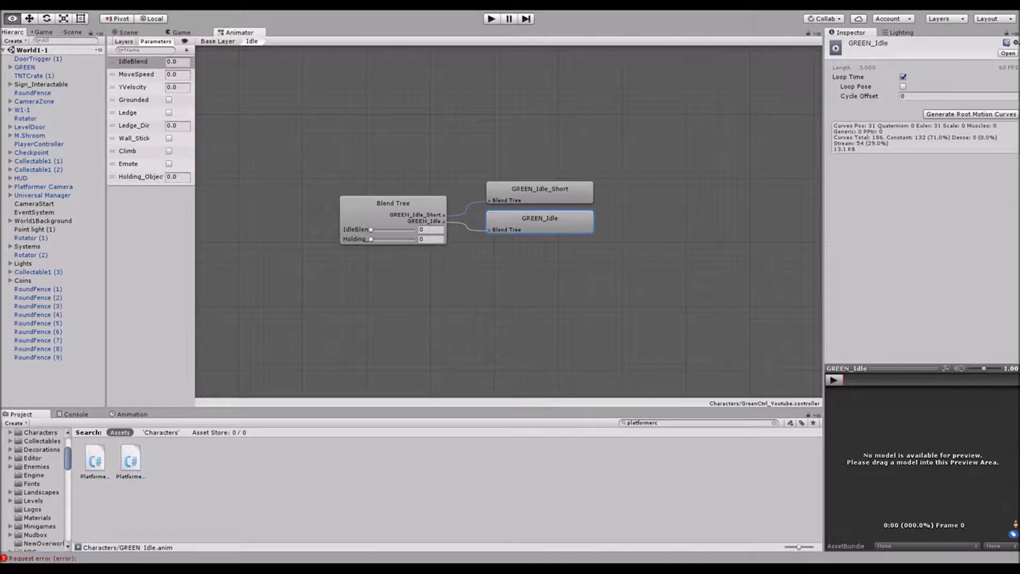
middle_drag(412, 149, 436, 166)
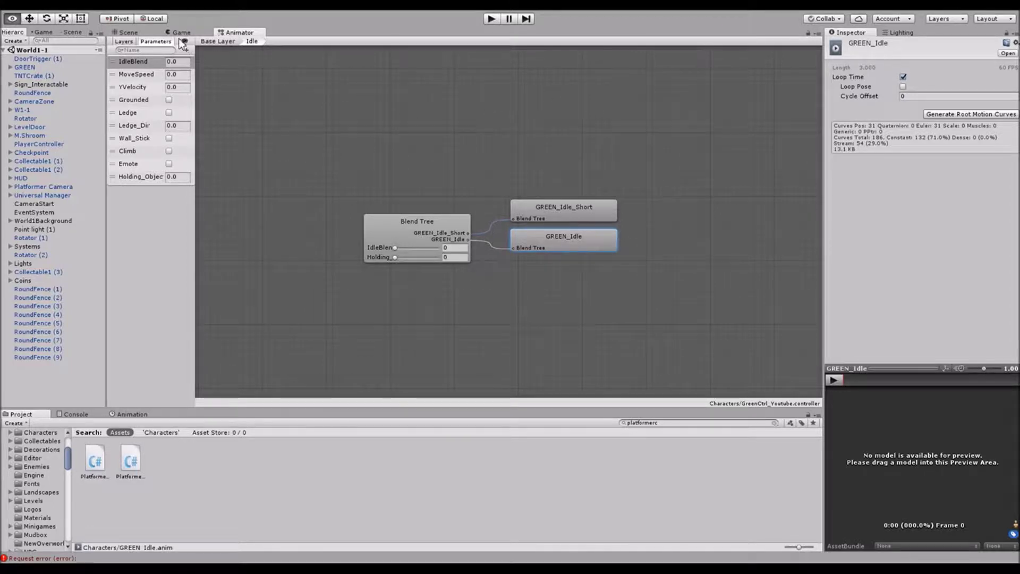
click(129, 32)
alt+middle_drag(200, 102, 478, 133)
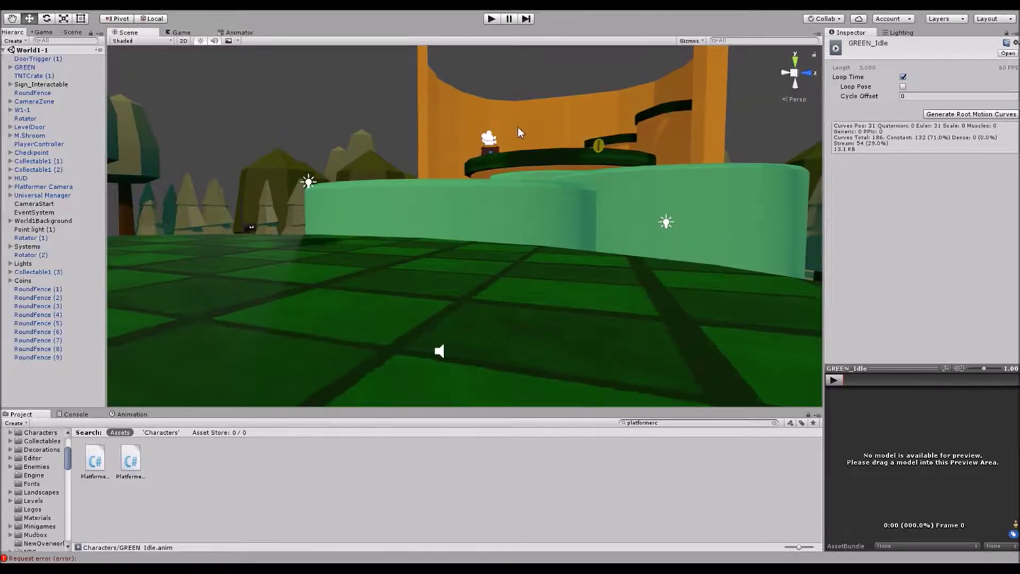
click(181, 33)
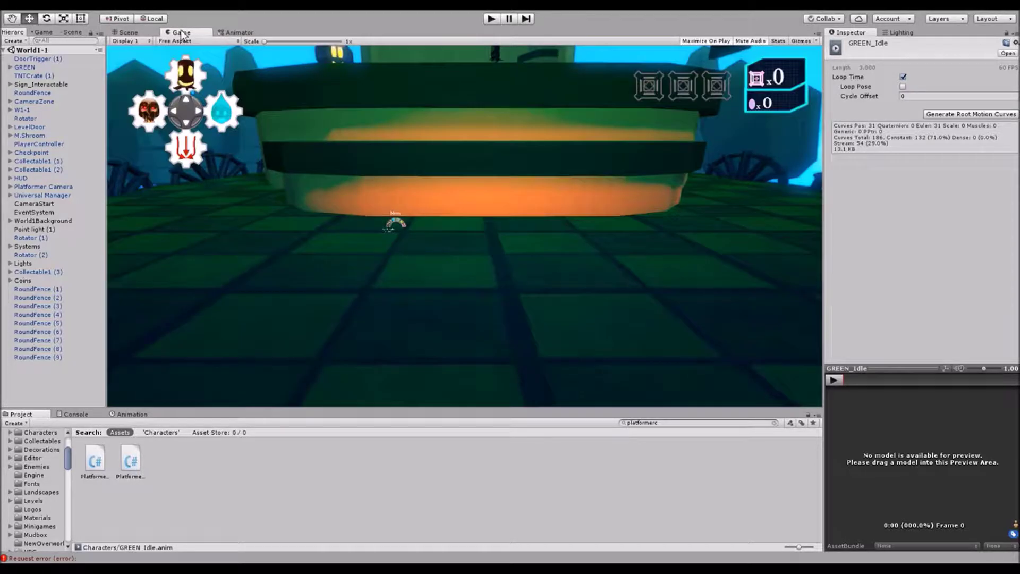
click(129, 32)
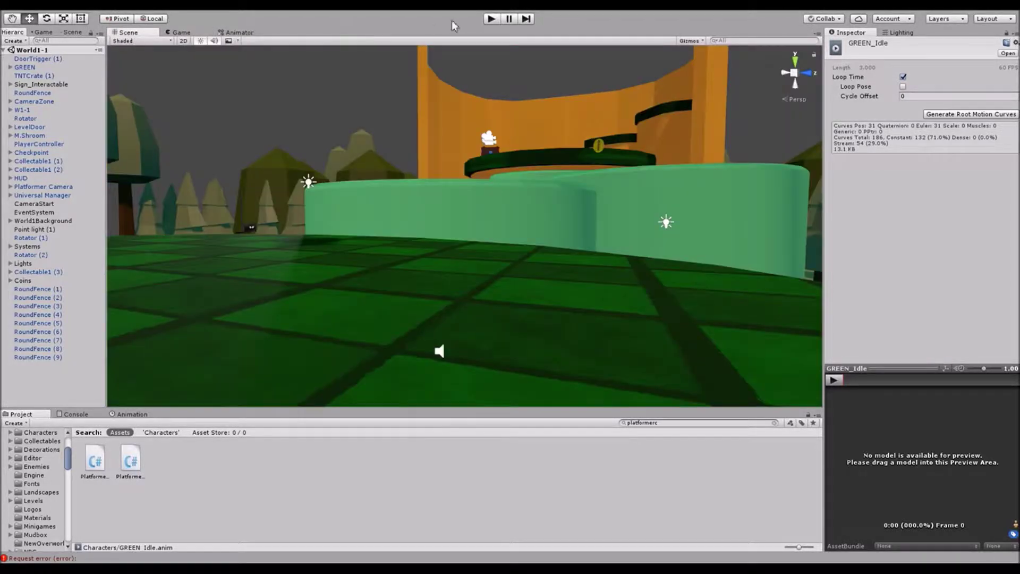
Run the game, switch to the top-hat character and jump it up to the TNT crate on the upper platform
click(492, 19)
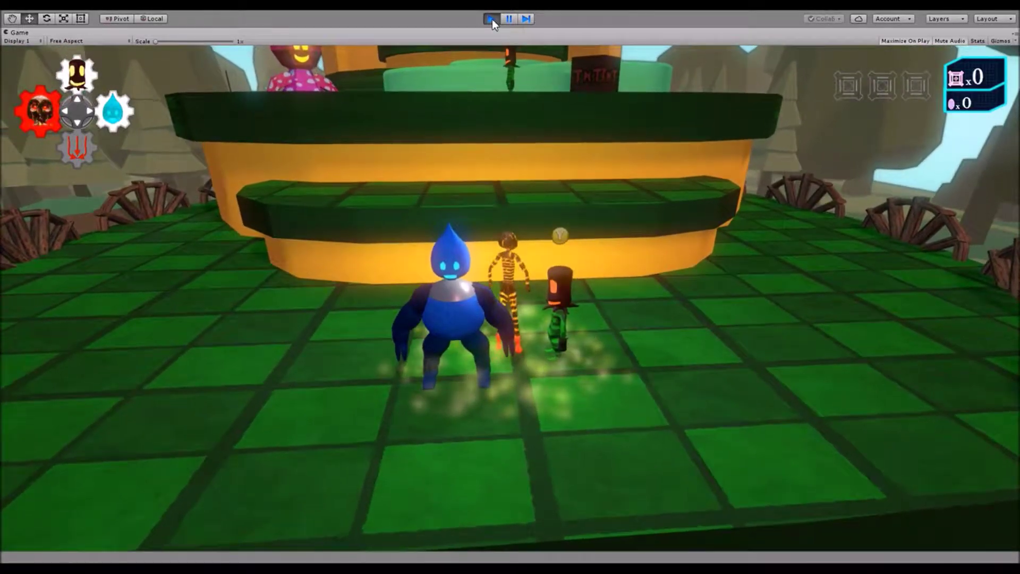
key(Up)
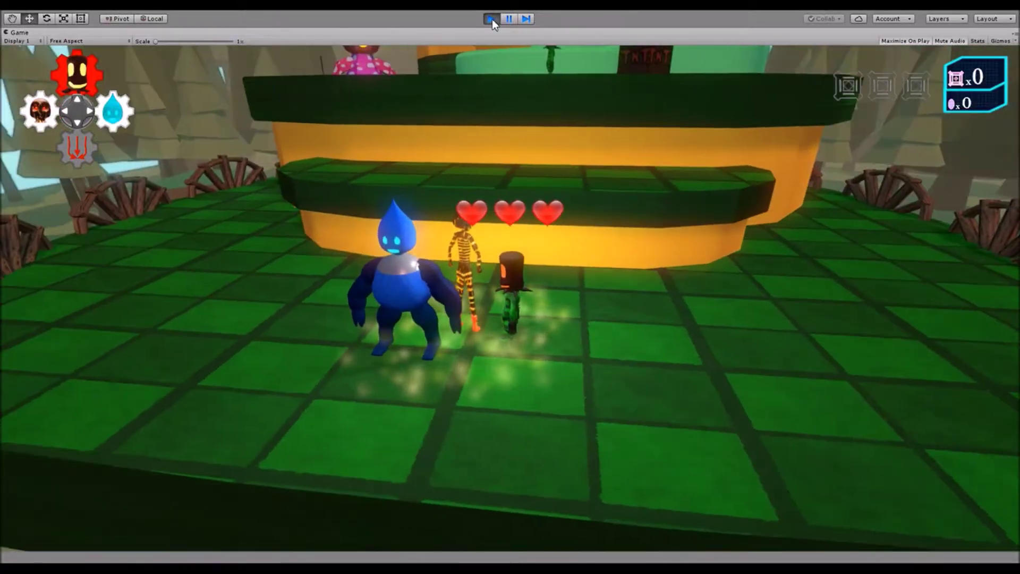
key(w)
key(space)
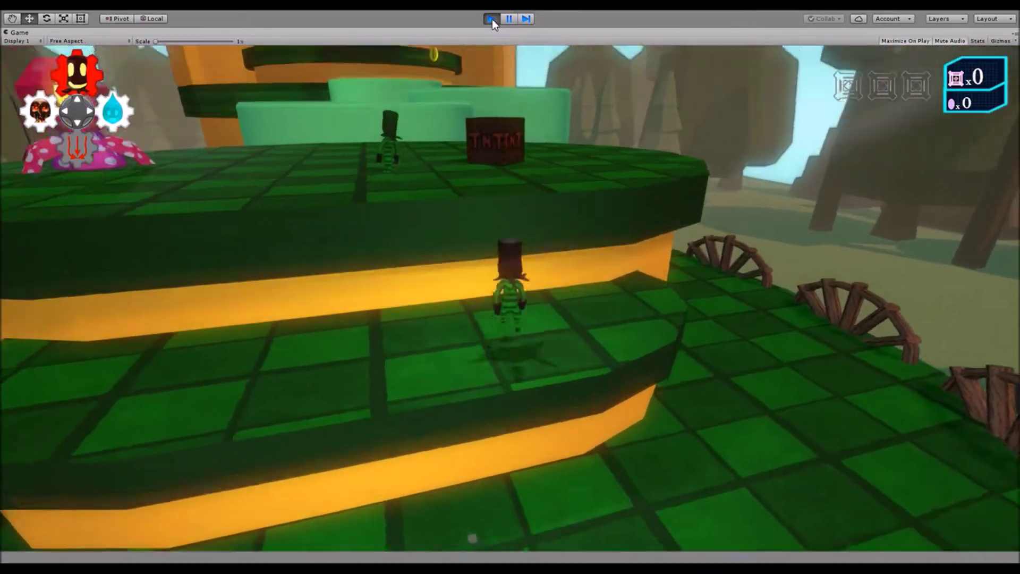
key(w)
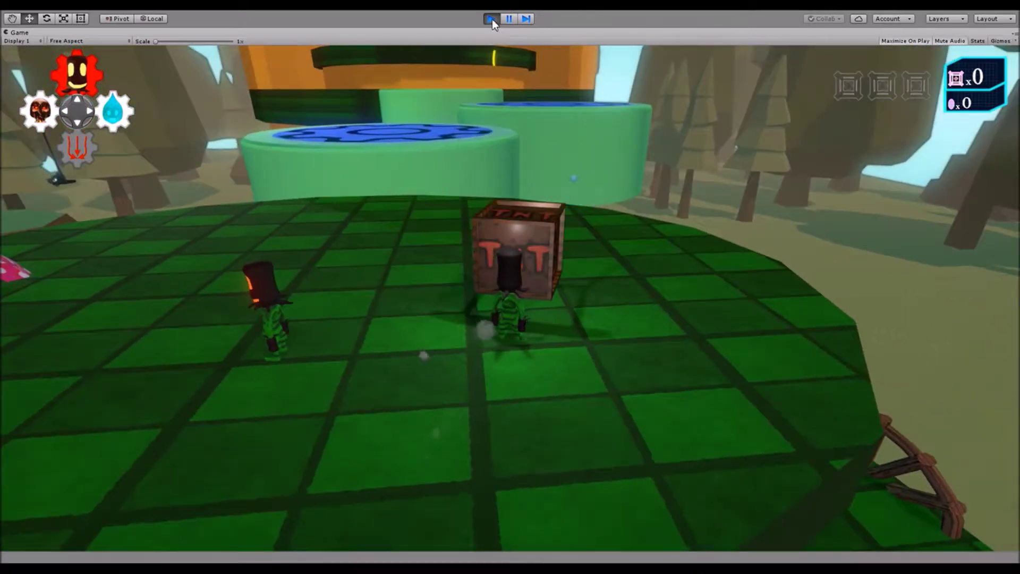
Run the top-hat character around the TNT crate in all directions to check its movement animations
key(d)
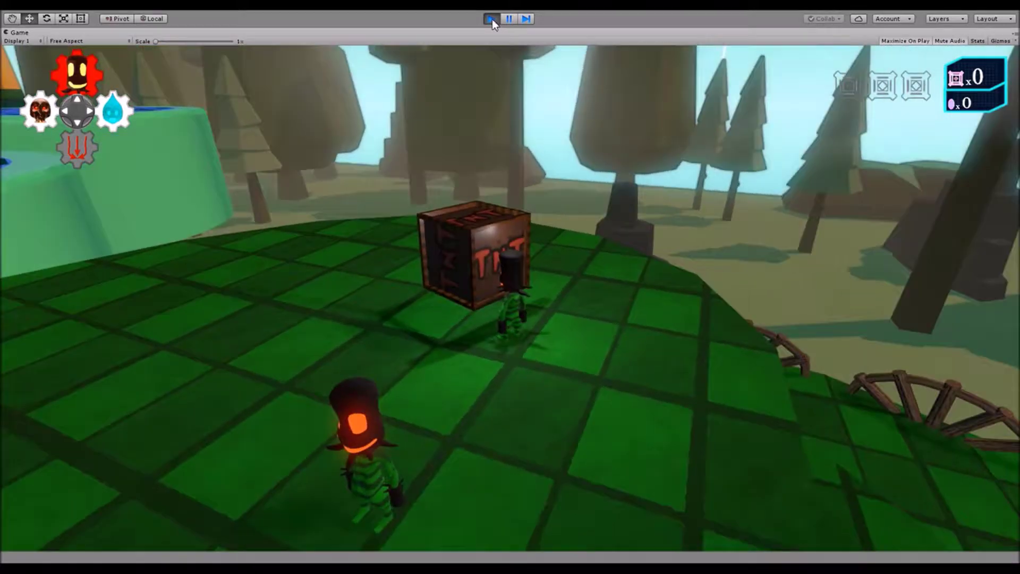
key(s)
key(d)
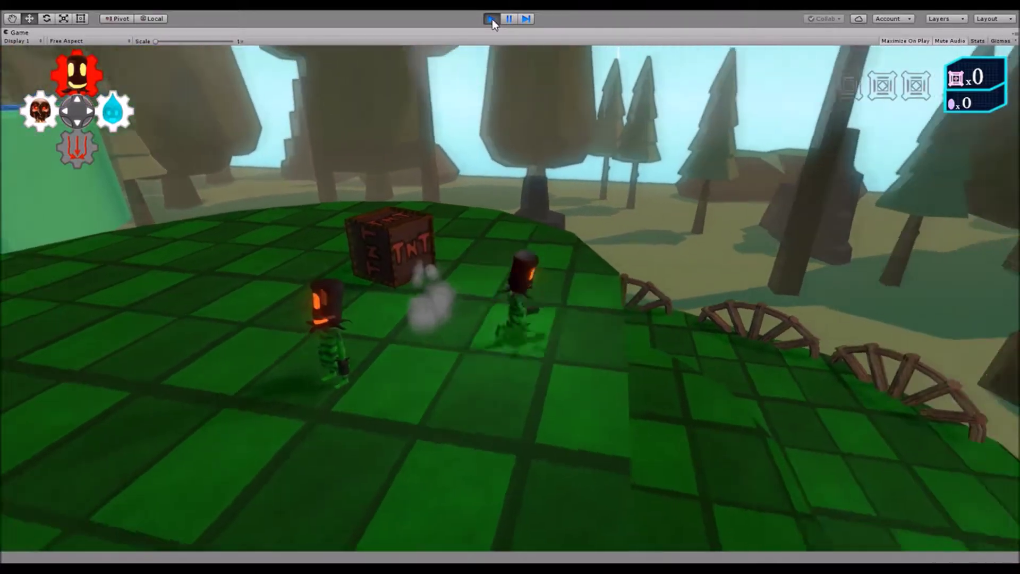
key(s)
key(a)
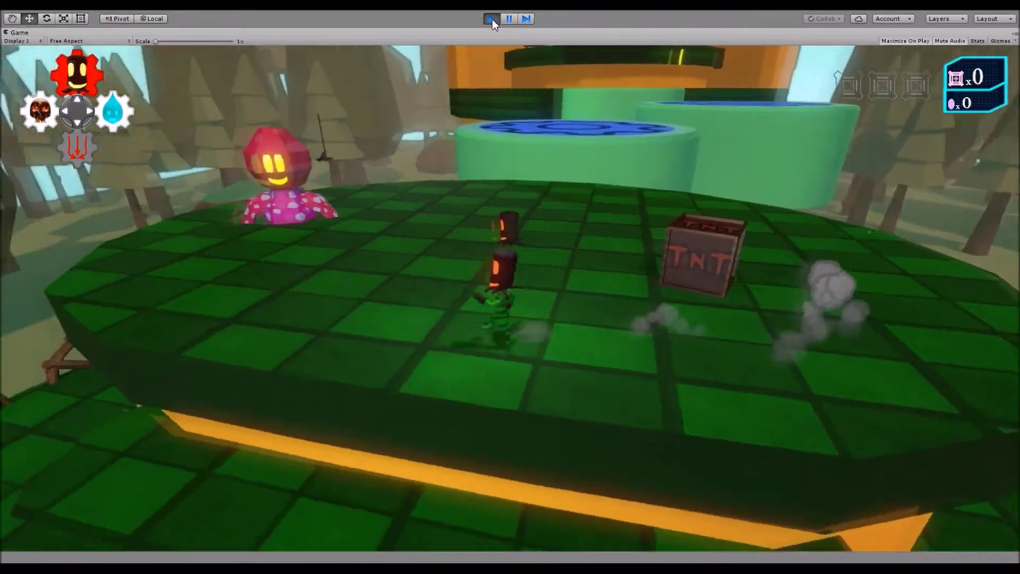
key(d)
key(w)
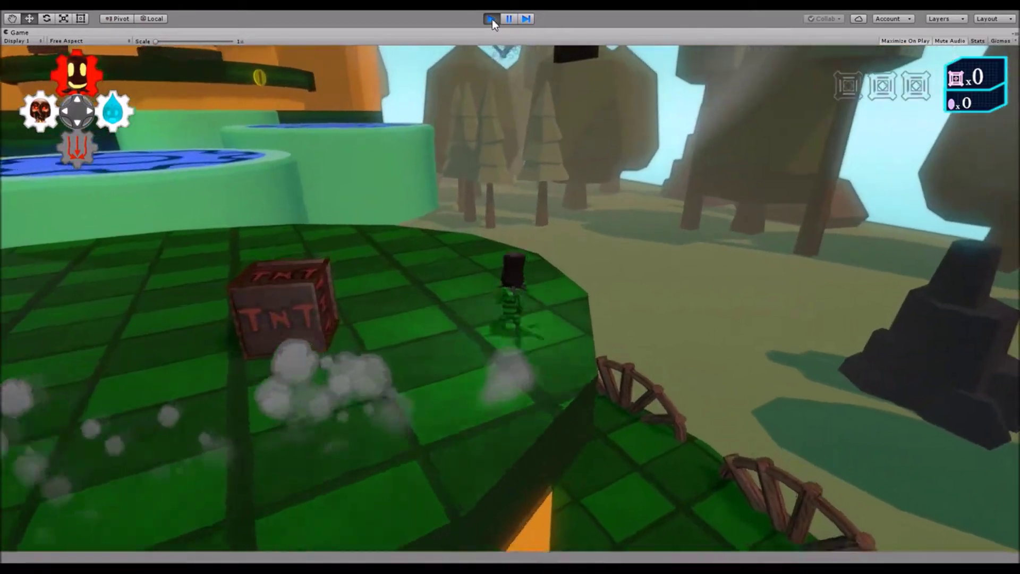
key(s)
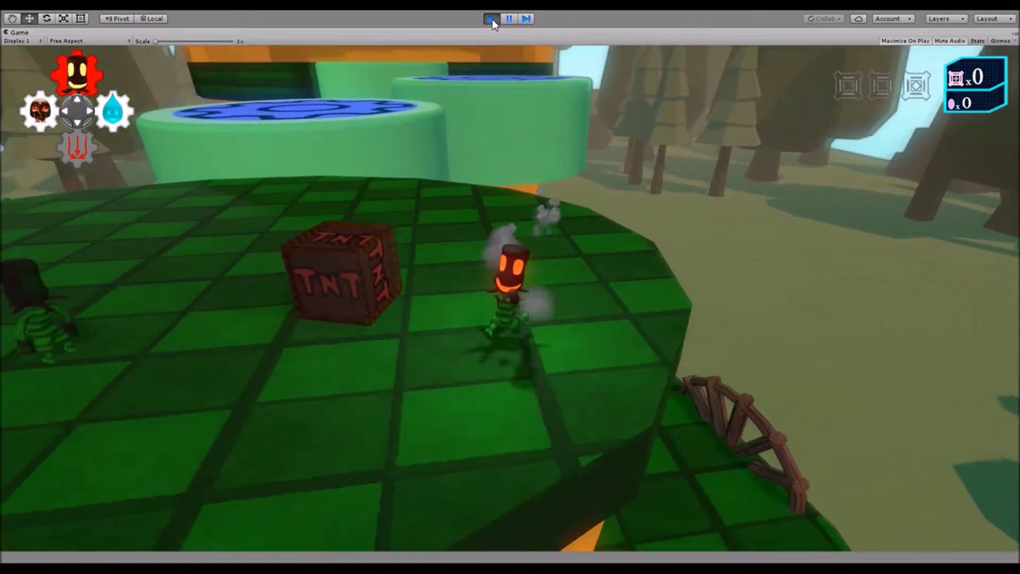
Reverse the character repeatedly between running away from and toward the camera beside the crate to check its turning
key(w)
key(s)
key(w)
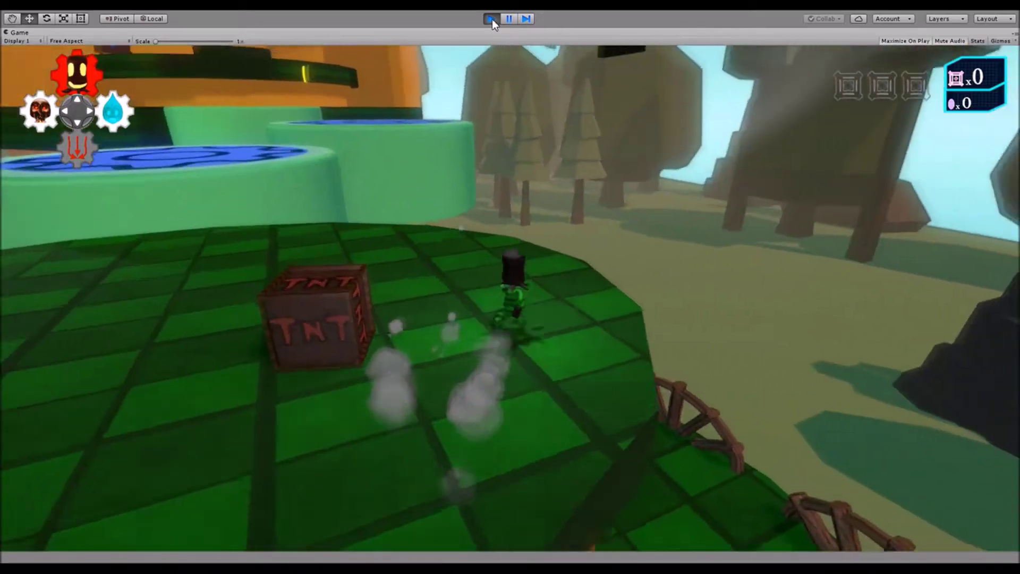
key(a)
key(s)
key(w)
key(s)
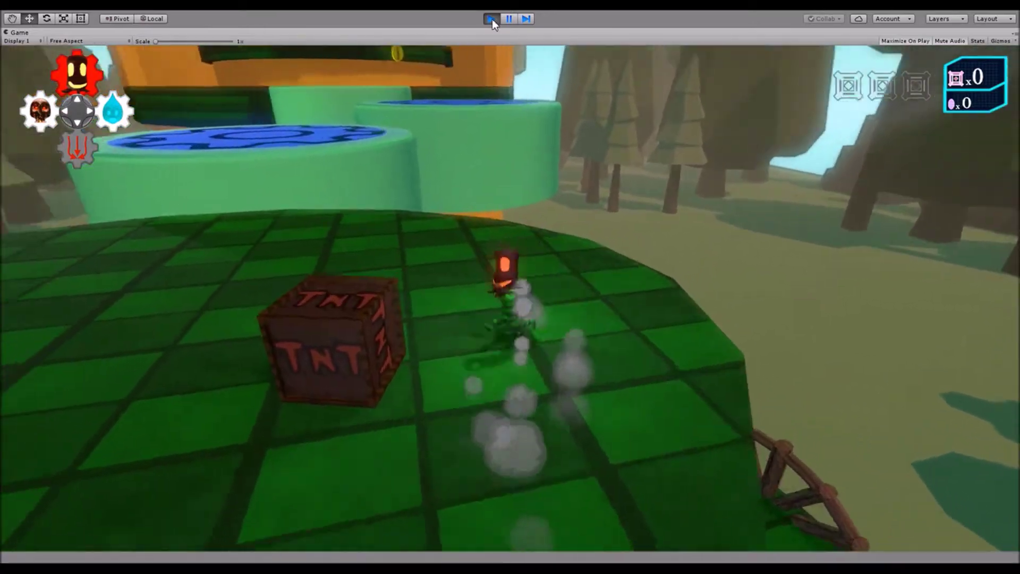
key(w)
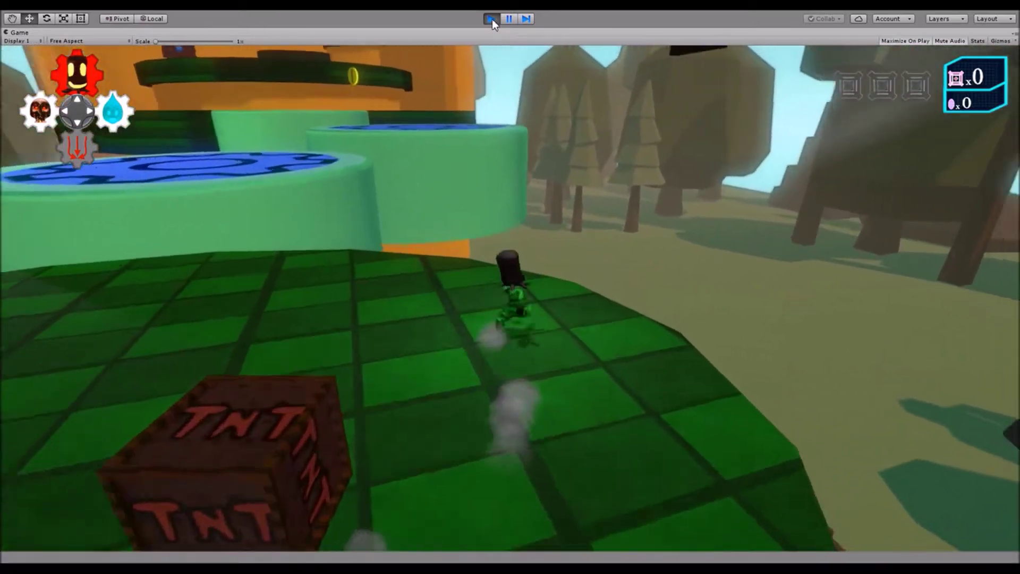
key(s)
key(a)
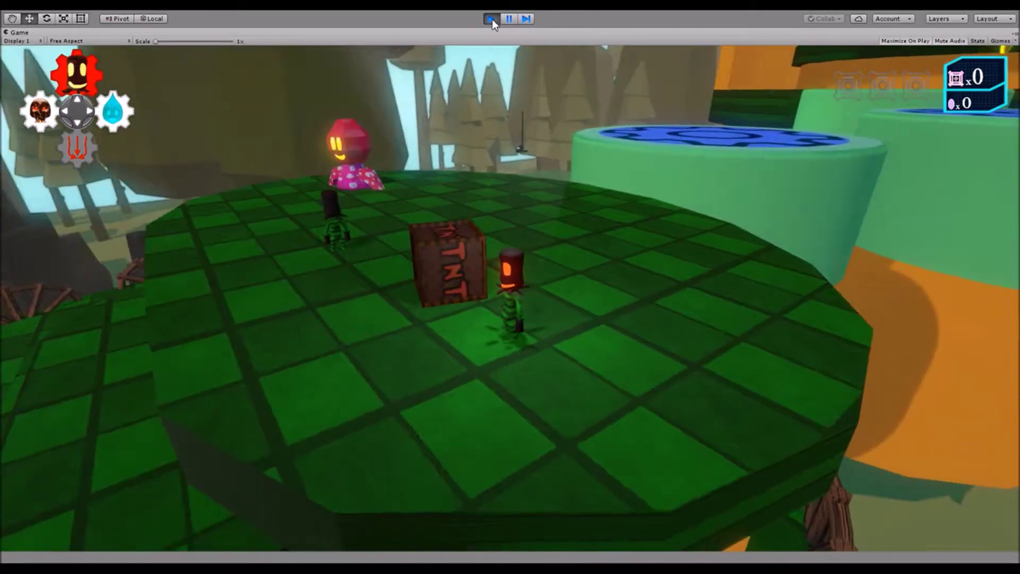
Run the character sideways to the platform edge and back, stopping beside the TNT crate, to compare running and idle animations
key(d)
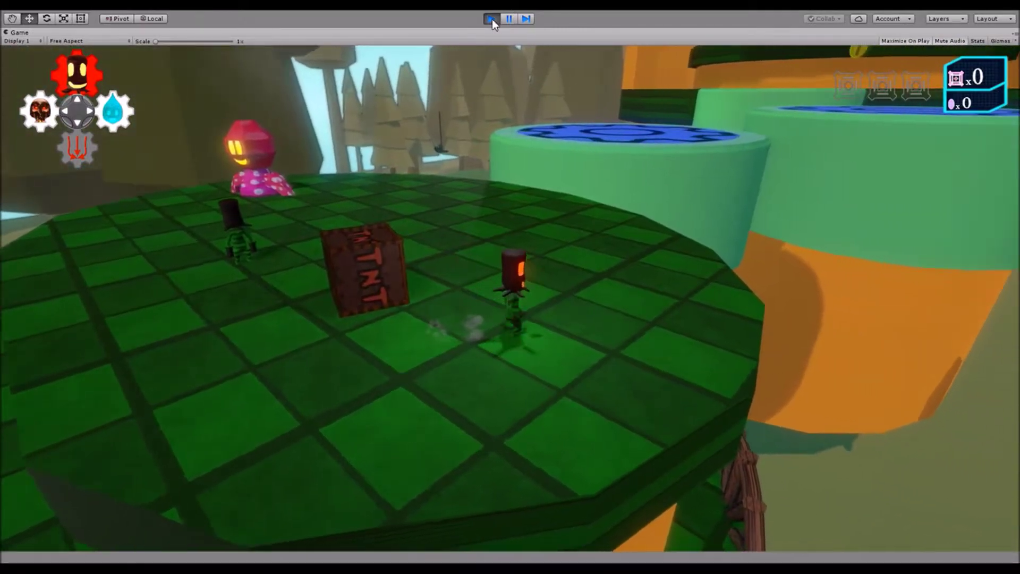
key(d)
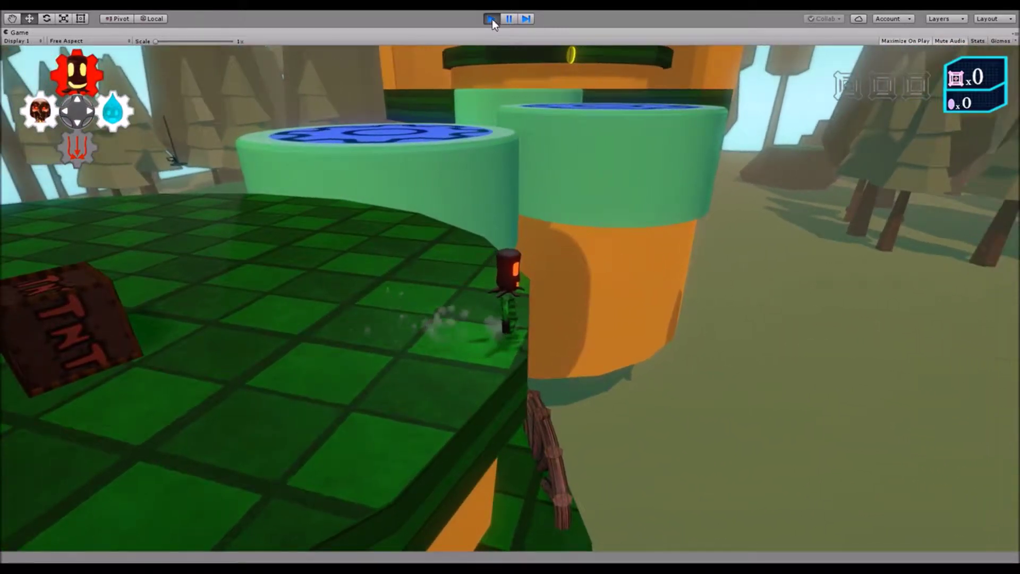
key(a)
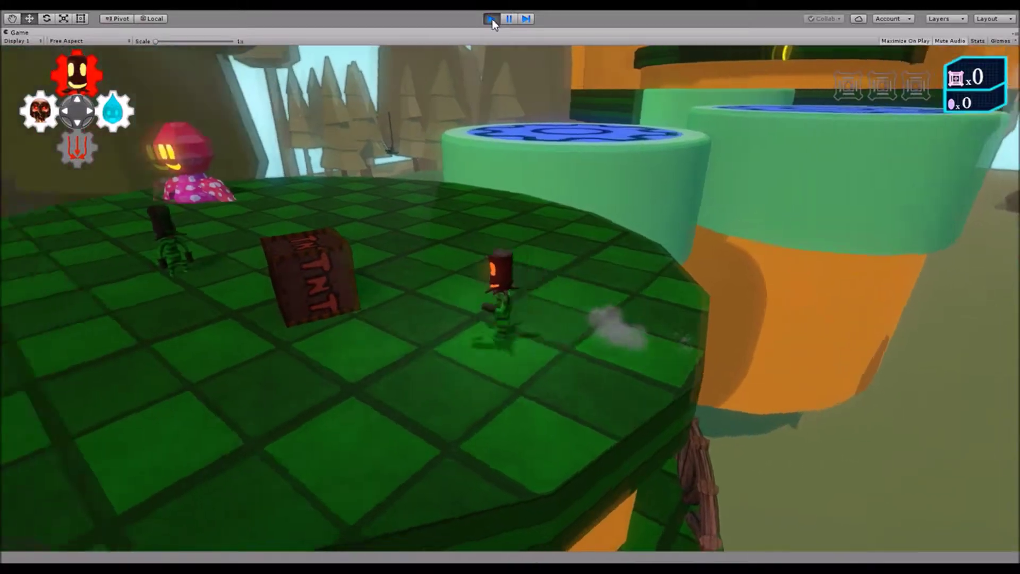
key(d)
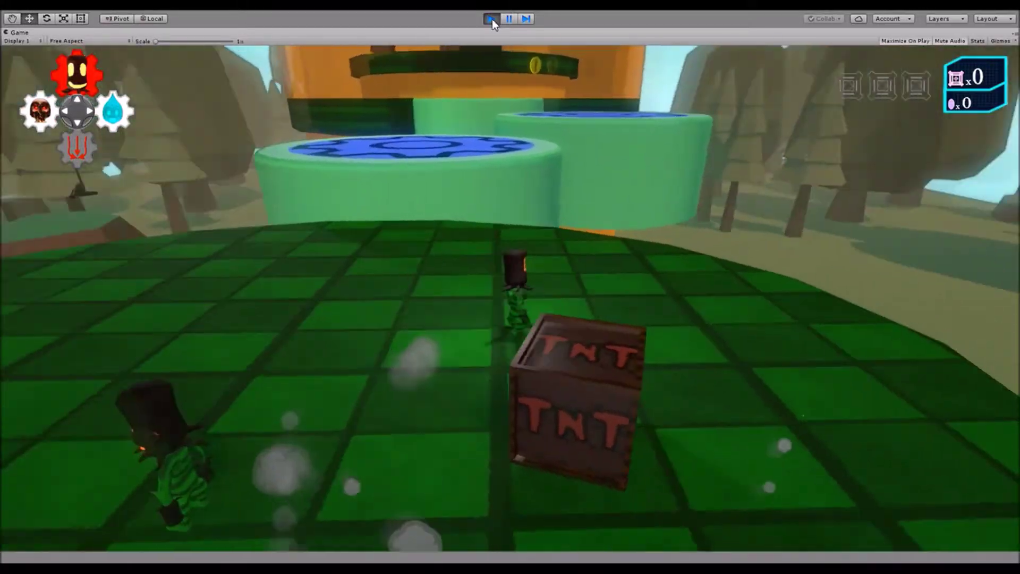
key(a)
key(d)
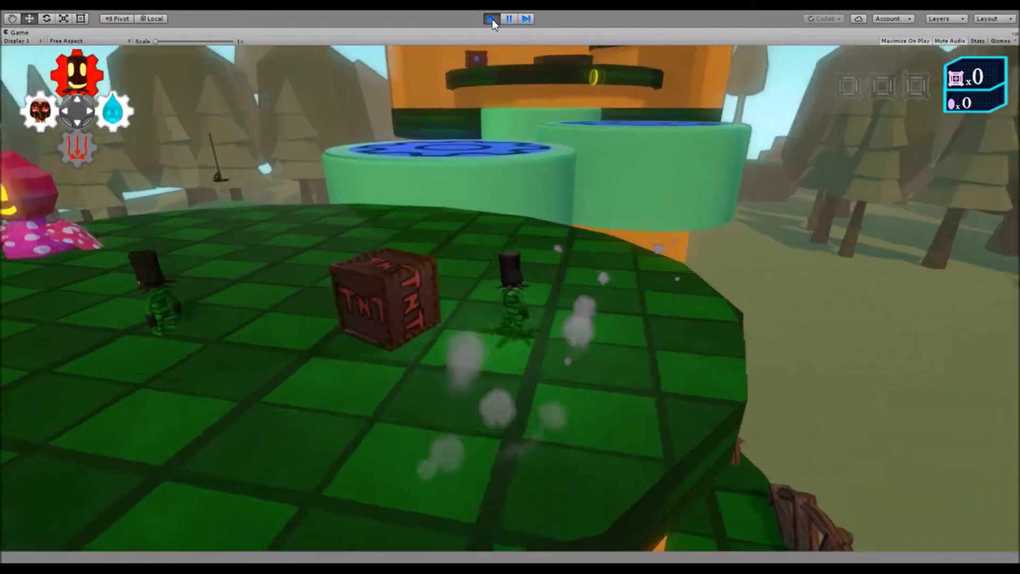
key(w)
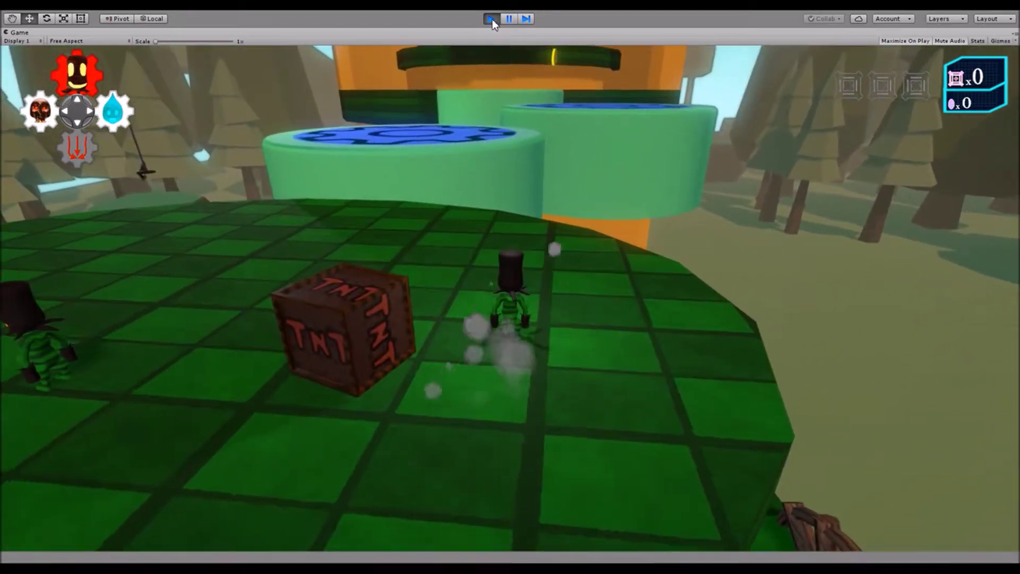
key(s)
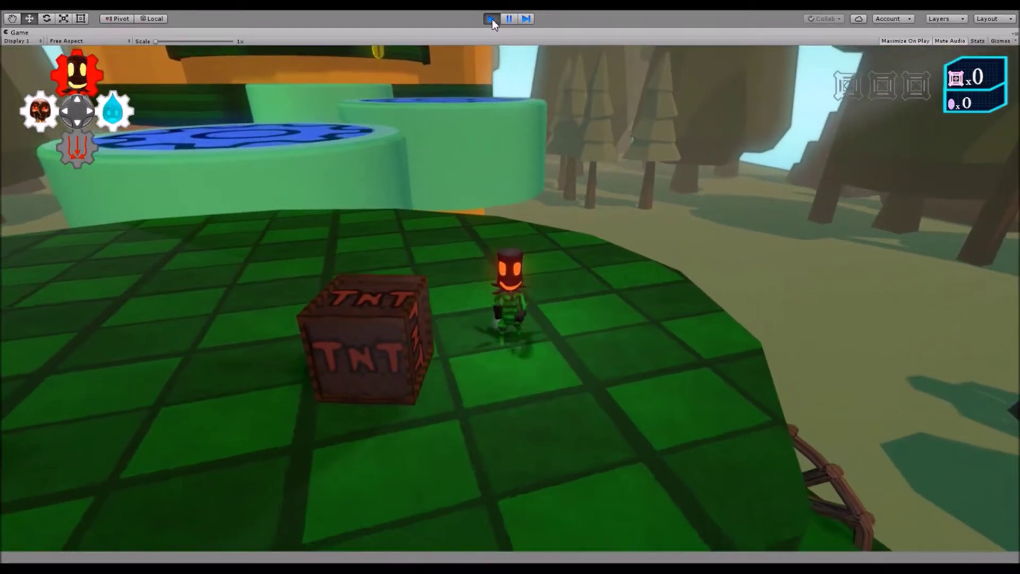
Bring the other characters over, switch to the blue water-drop character and place it behind the TNT crate
key(Down)
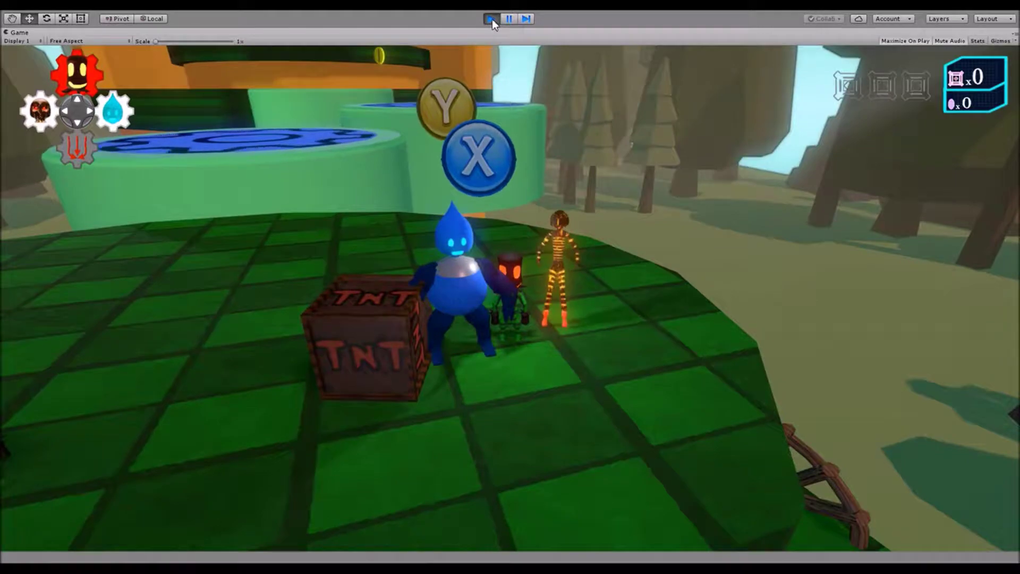
key(Right)
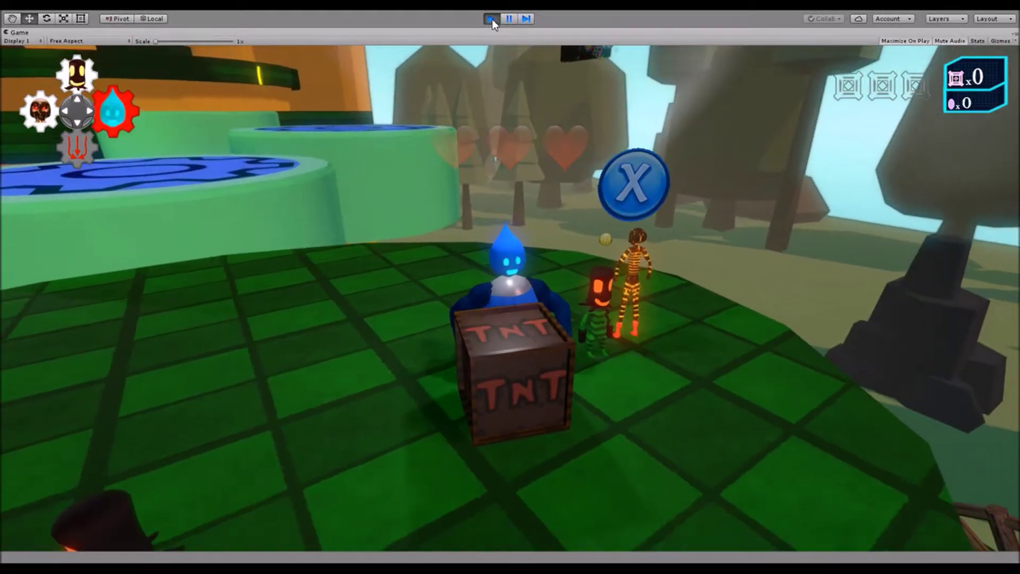
key(w)
key(s)
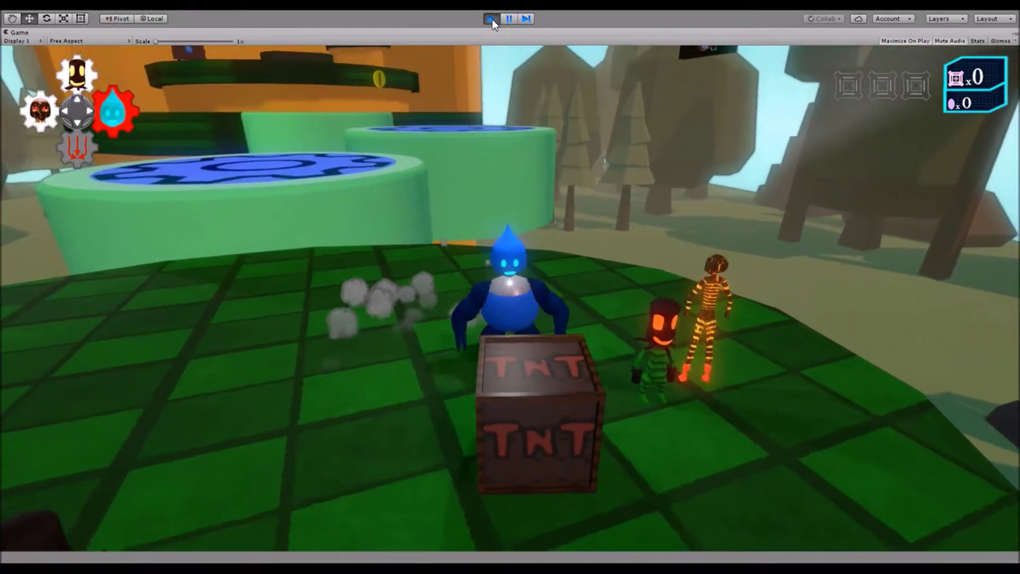
Pick up the TNT crate with the water-drop character and carry it around the platform to check the holding animation
key(e)
key(a)
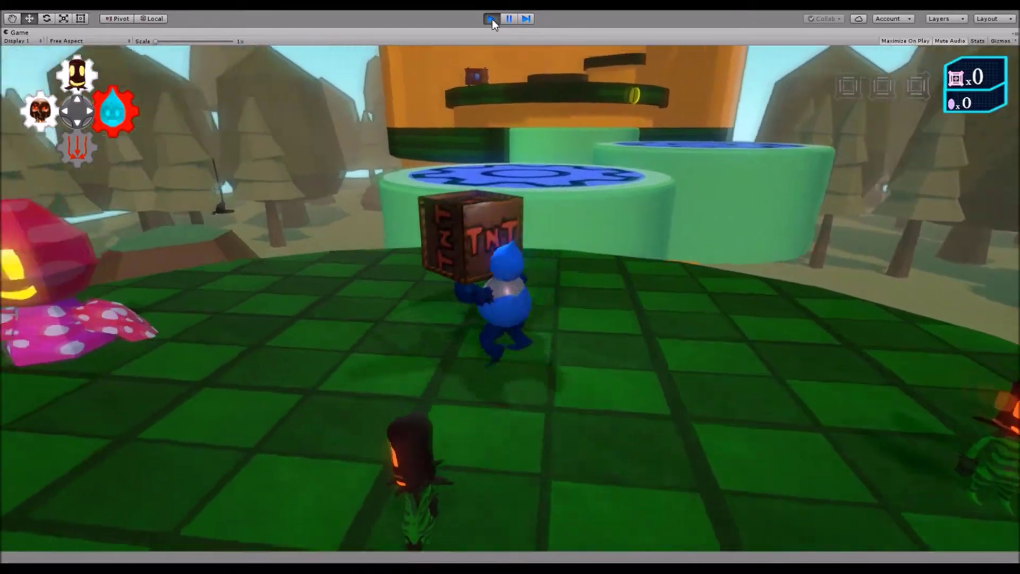
key(d)
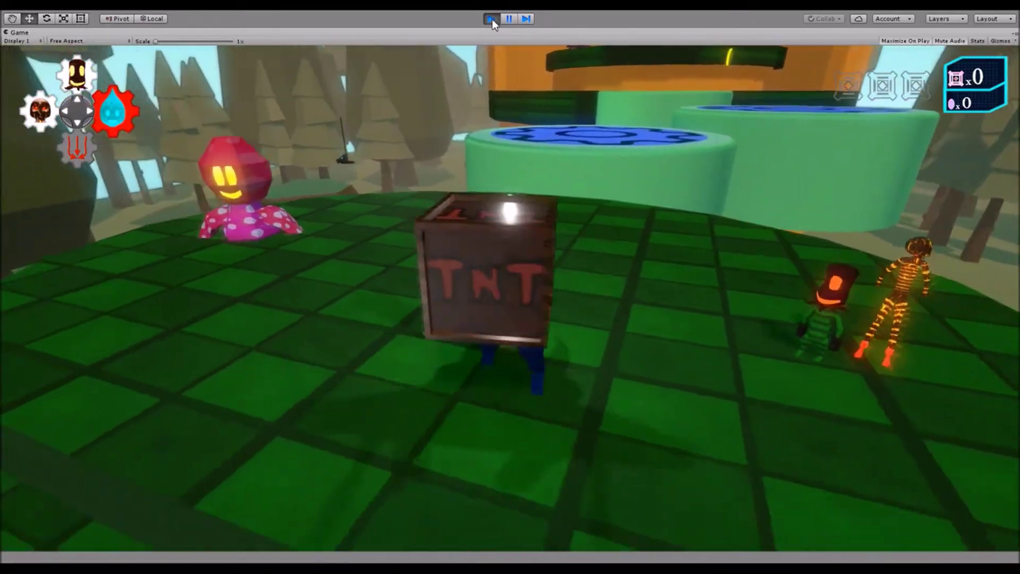
key(a)
key(w)
key(d)
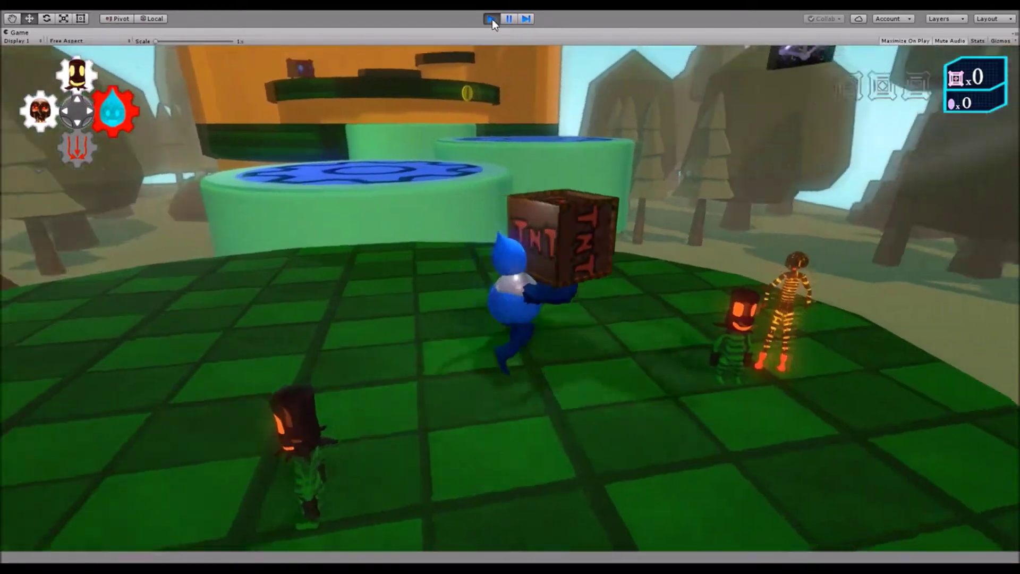
key(s)
key(a)
key(w)
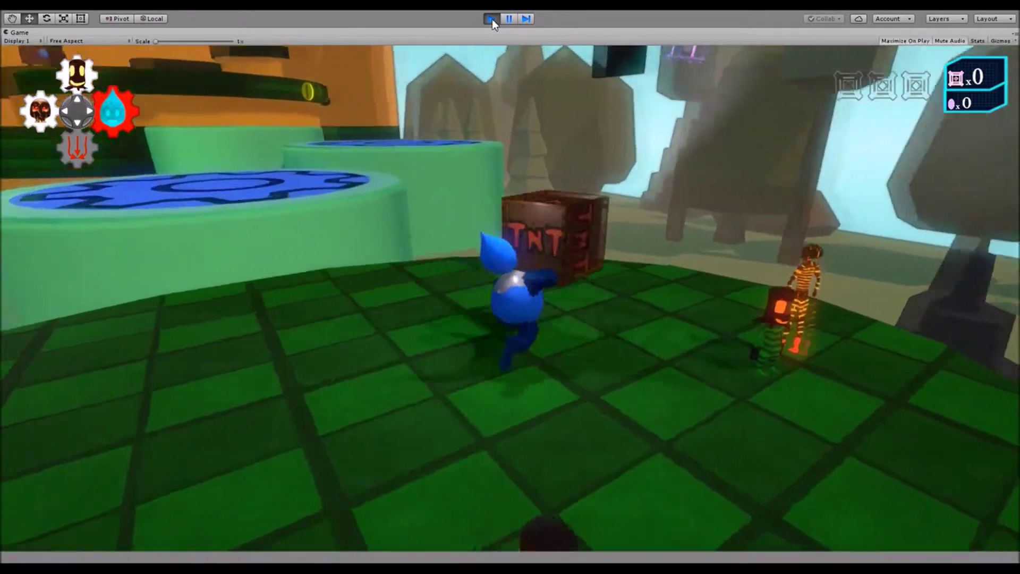
Keep carrying the crate from side to side past the mushroom character to compare holding animations while standing and running
key(d)
key(s)
key(a)
key(a)
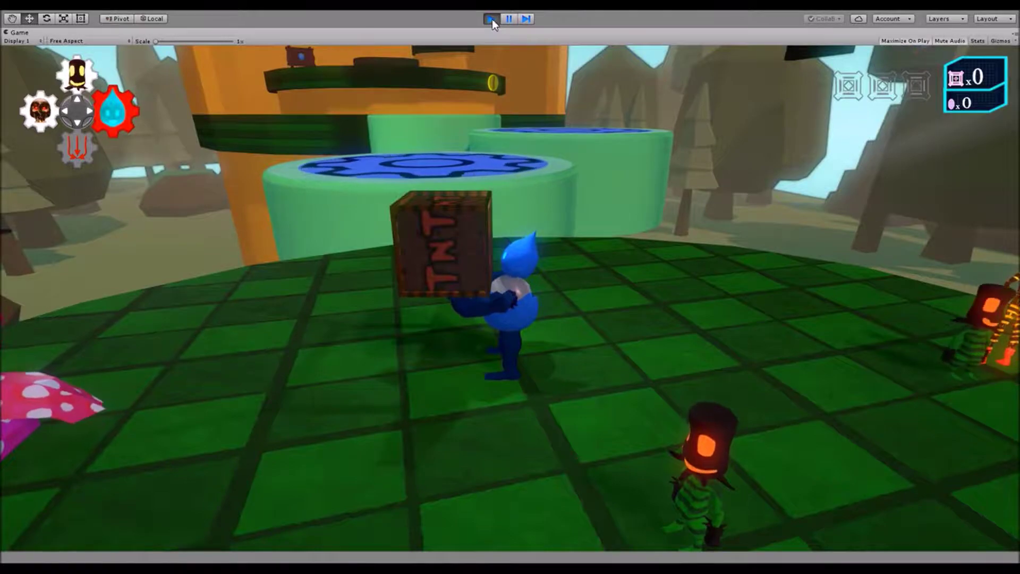
key(a)
key(a)
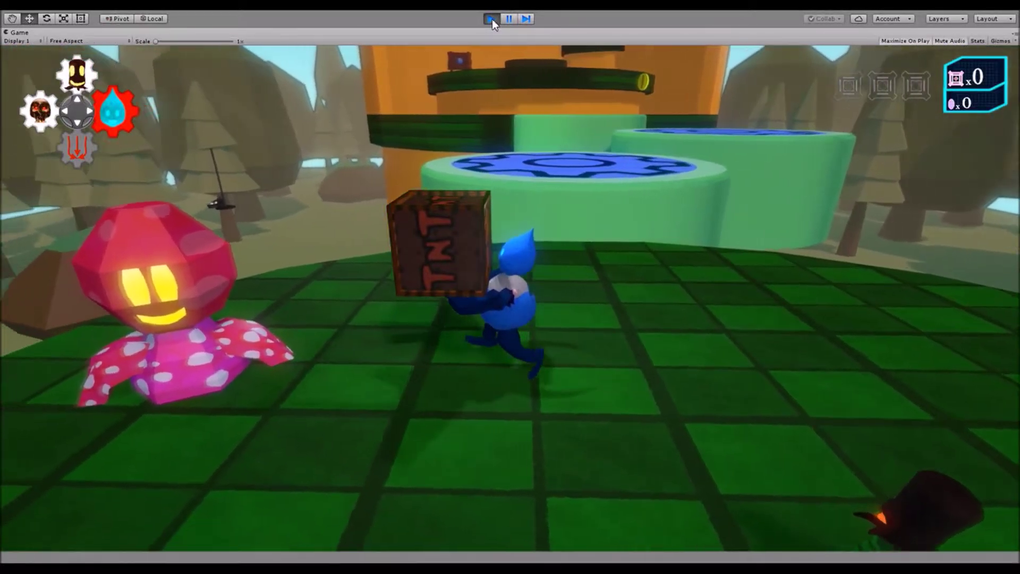
key(d)
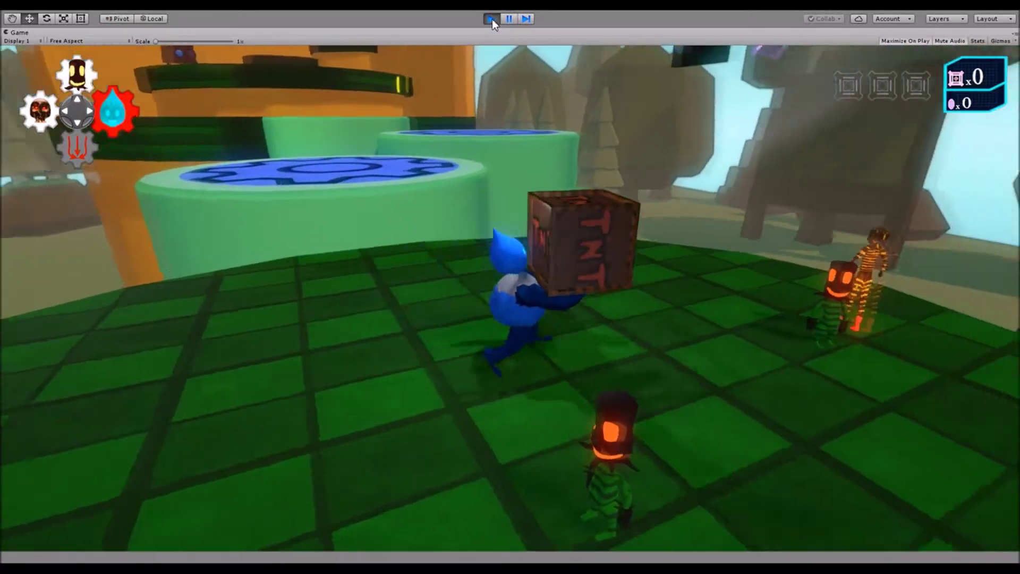
key(d)
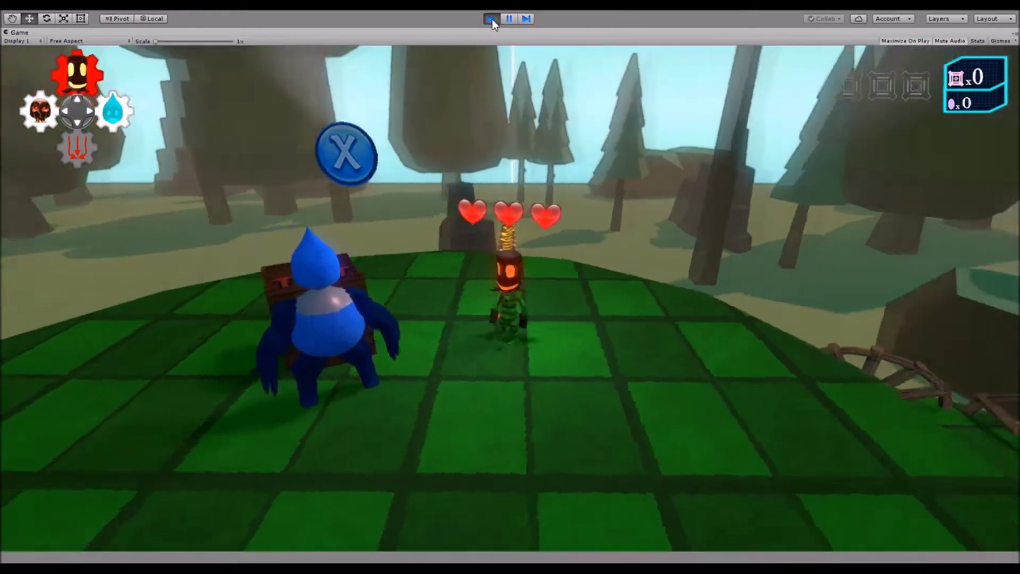
Carry the TNT crate around the platform with the green character to check its running animation, and stop the play test
key(e)
key(a)
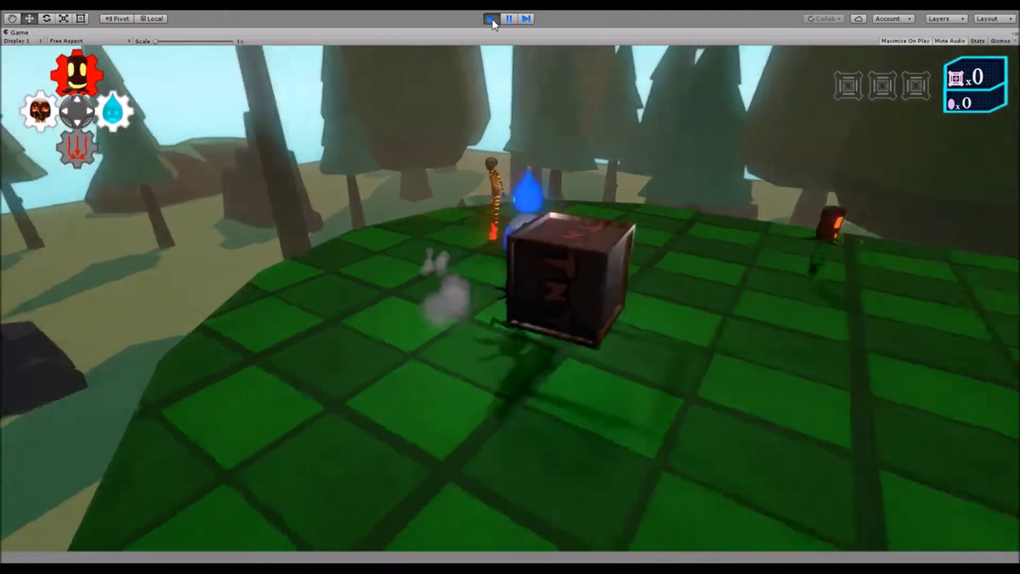
key(a)
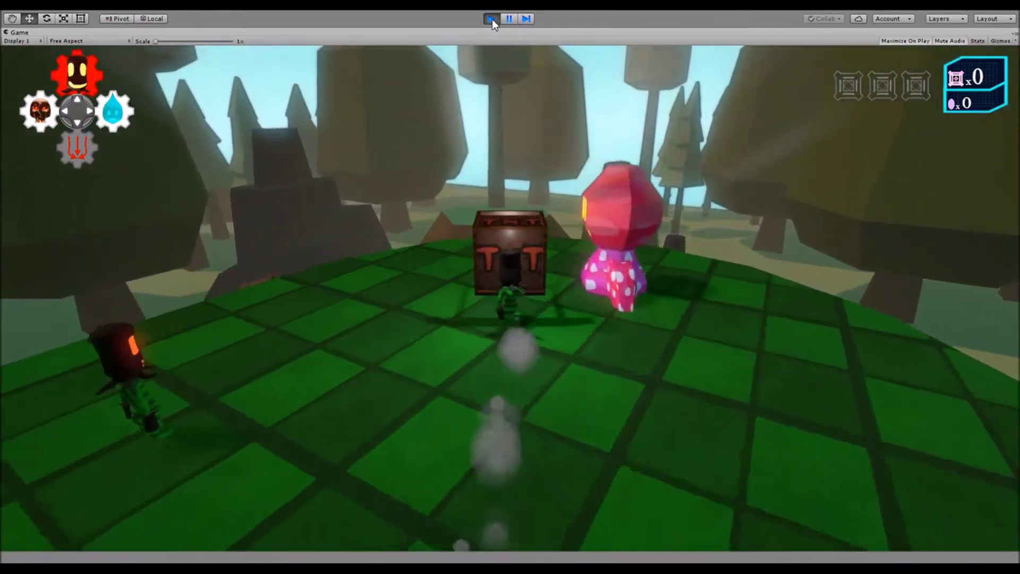
key(a)
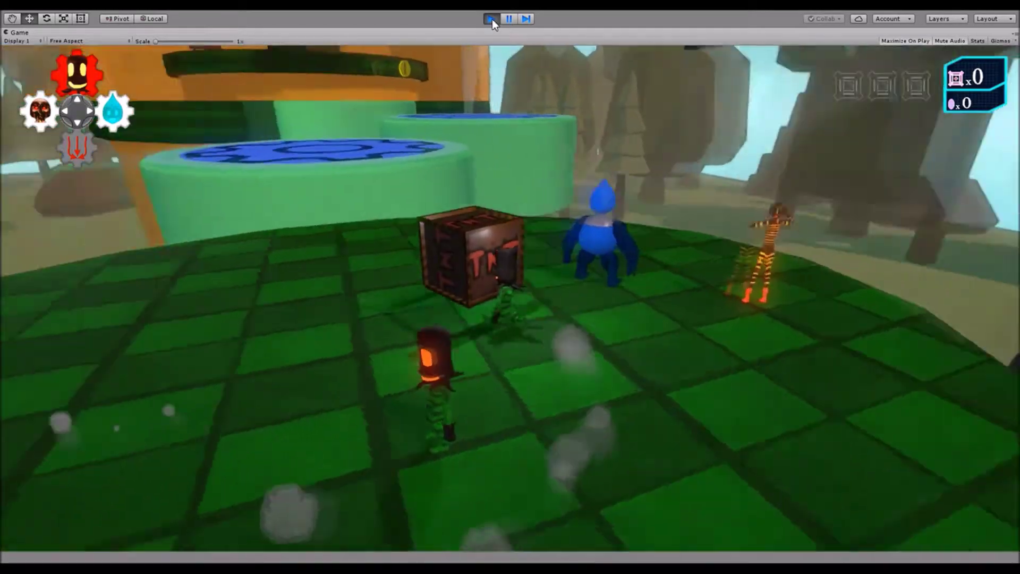
key(d)
key(a)
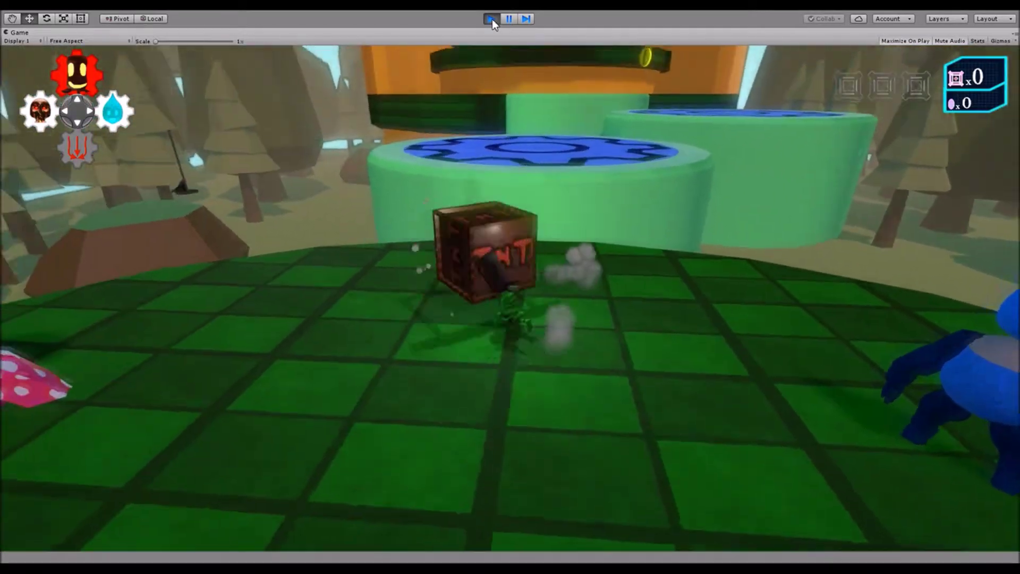
key(s)
click(492, 19)
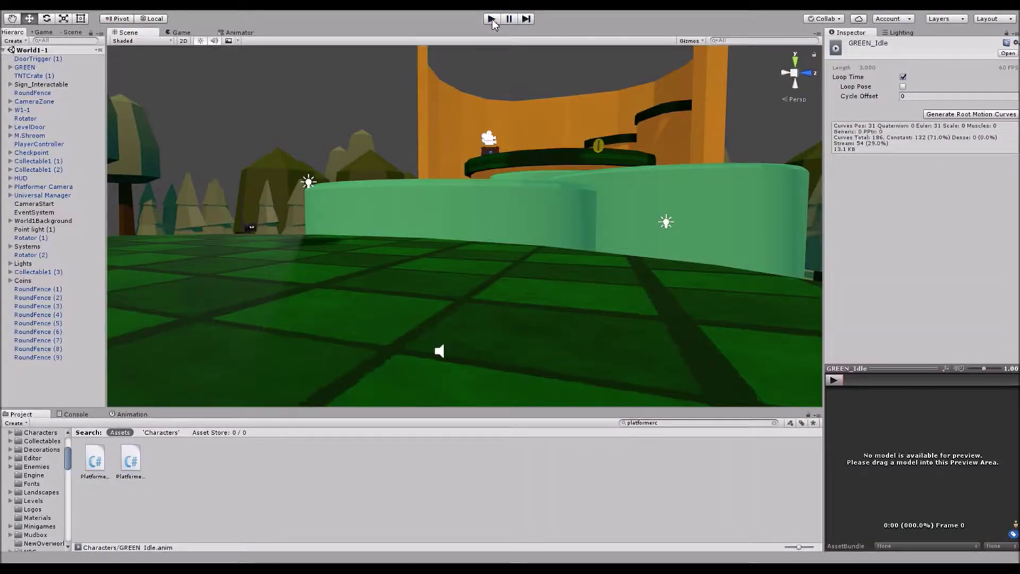
Open the base layer of the animator controller on the GREEN character's Tree Character_Rigged object
click(42, 67)
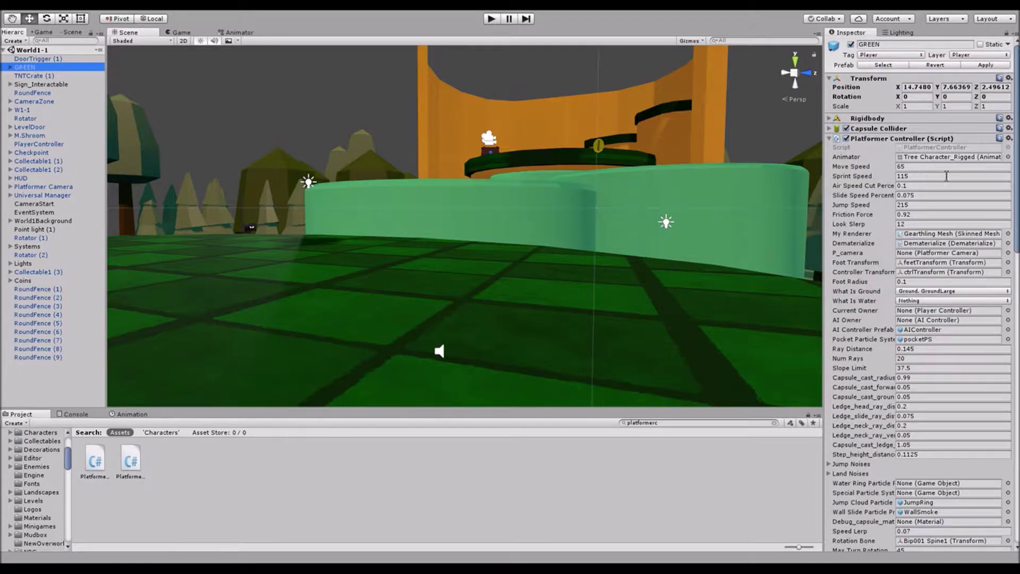
click(10, 67)
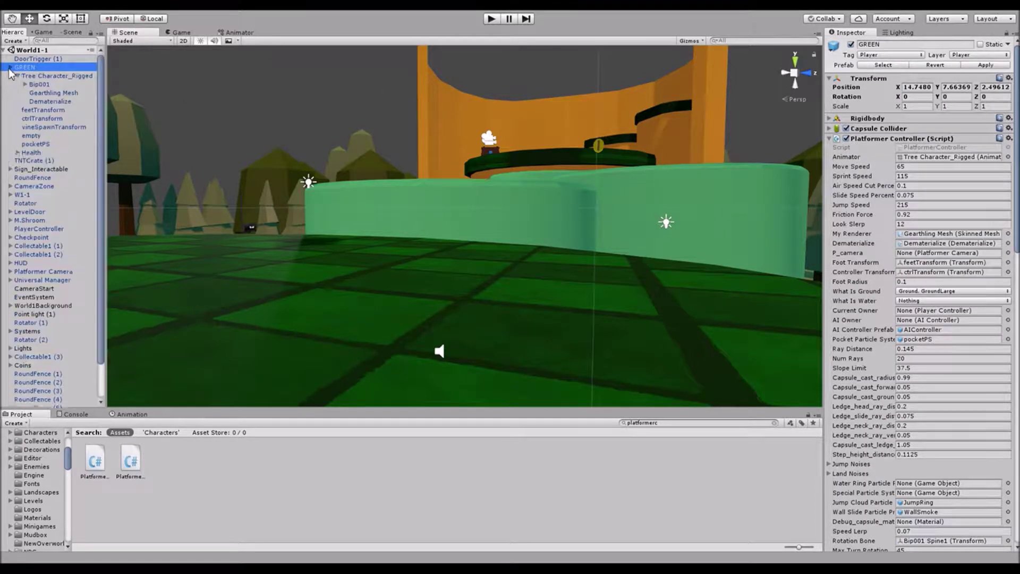
click(40, 77)
click(236, 32)
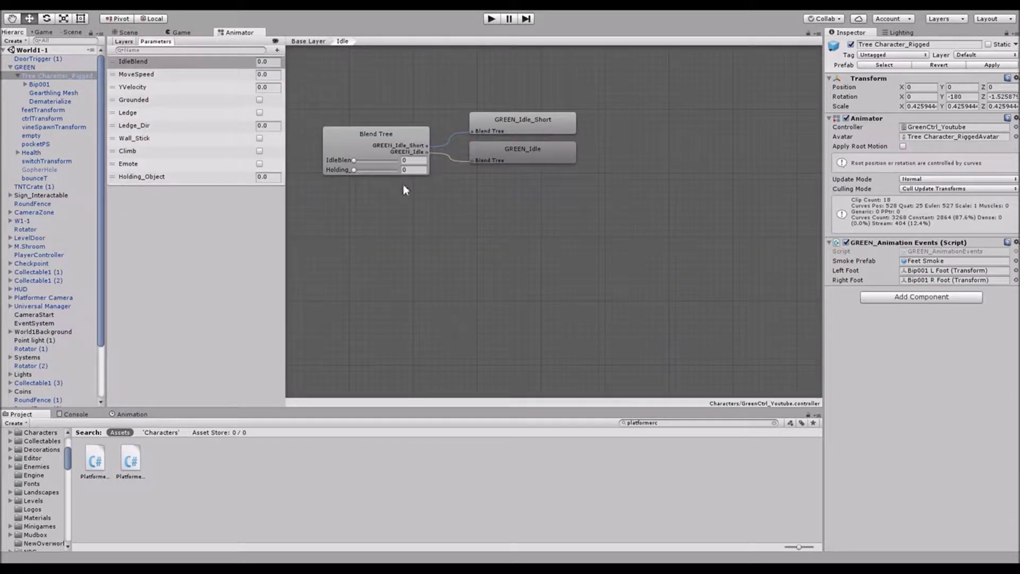
click(309, 40)
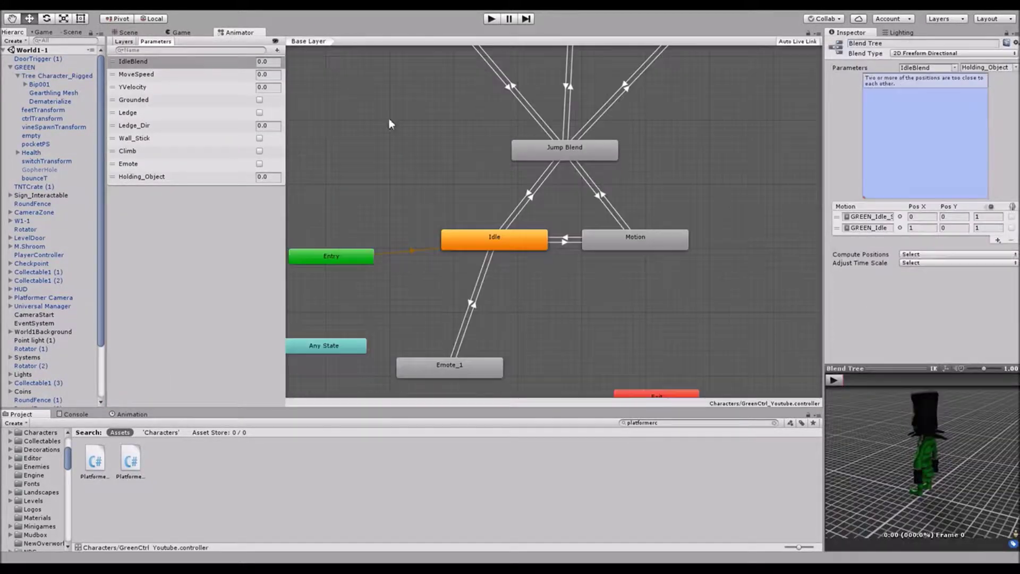
Examine the base layer's ledge, wall slide, climb, jump, idle, motion and emote states and the transitions linking them
drag(335, 109, 739, 200)
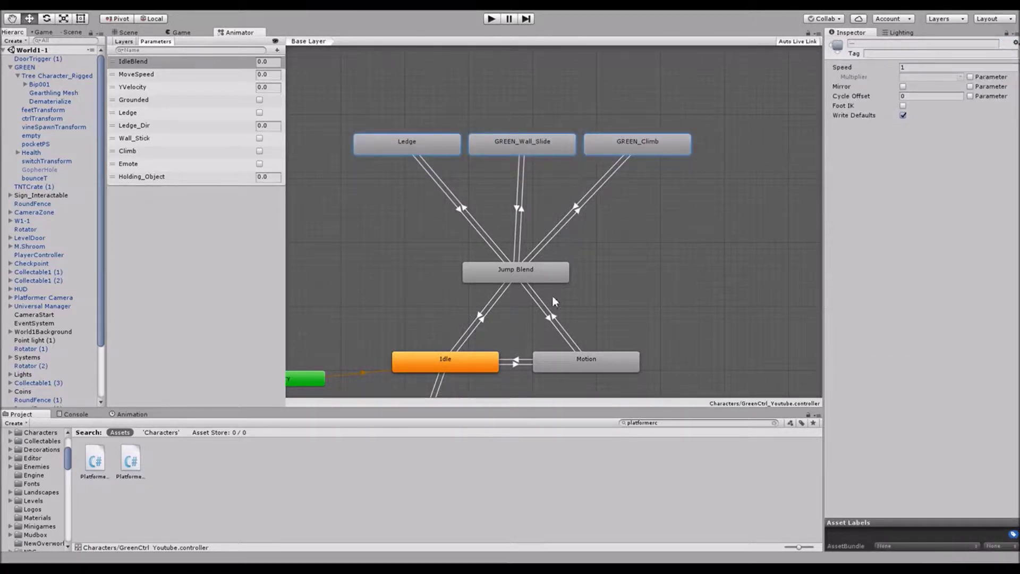
middle_drag(633, 274, 618, 193)
drag(348, 322, 408, 375)
middle_drag(477, 277, 472, 321)
click(390, 195)
drag(383, 175, 649, 317)
middle_drag(534, 348, 528, 299)
click(497, 264)
click(457, 240)
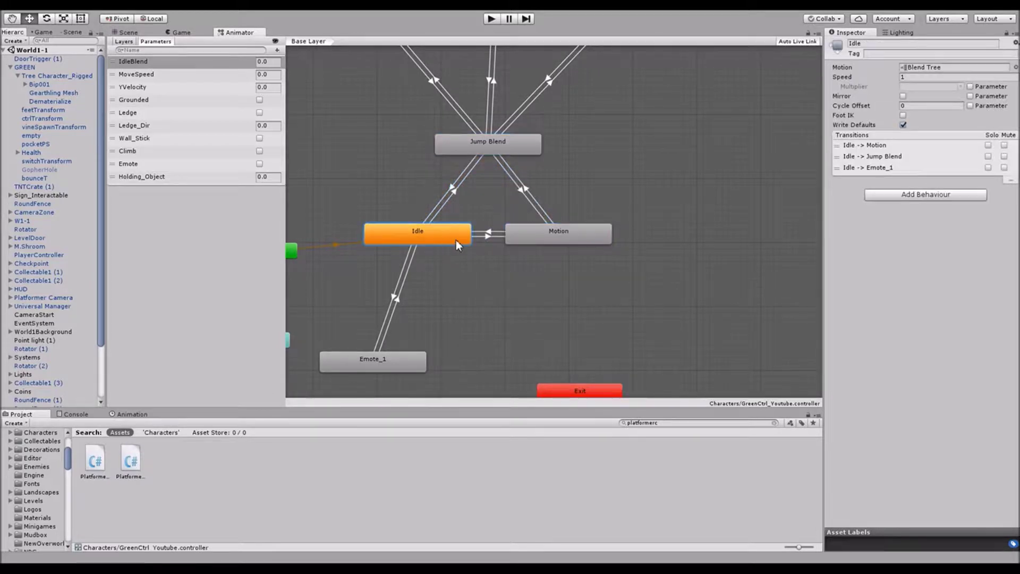
click(557, 210)
middle_drag(452, 285, 458, 291)
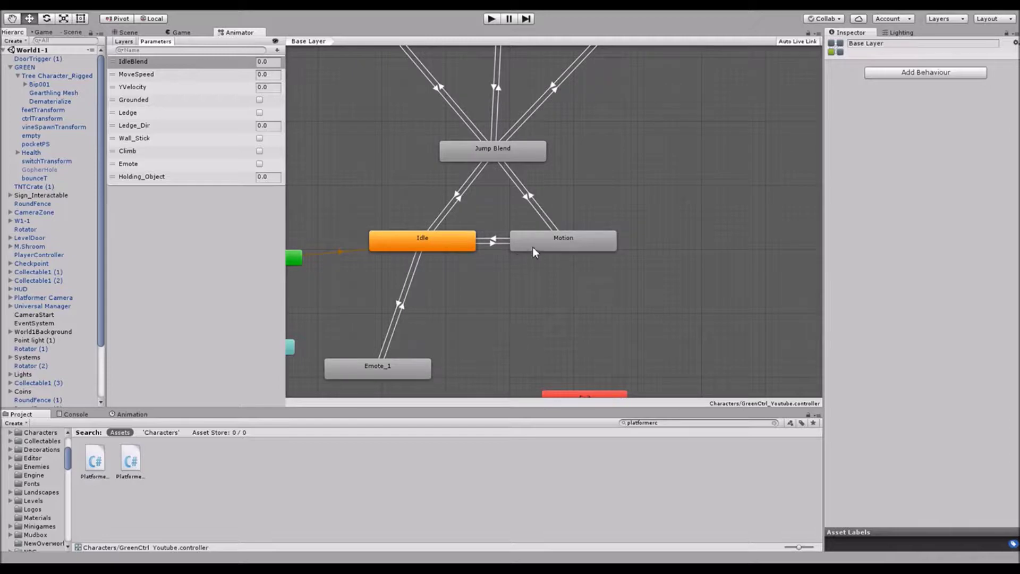
Open the Idle state's blend tree and enlarge the Inspector and its animation preview
click(446, 243)
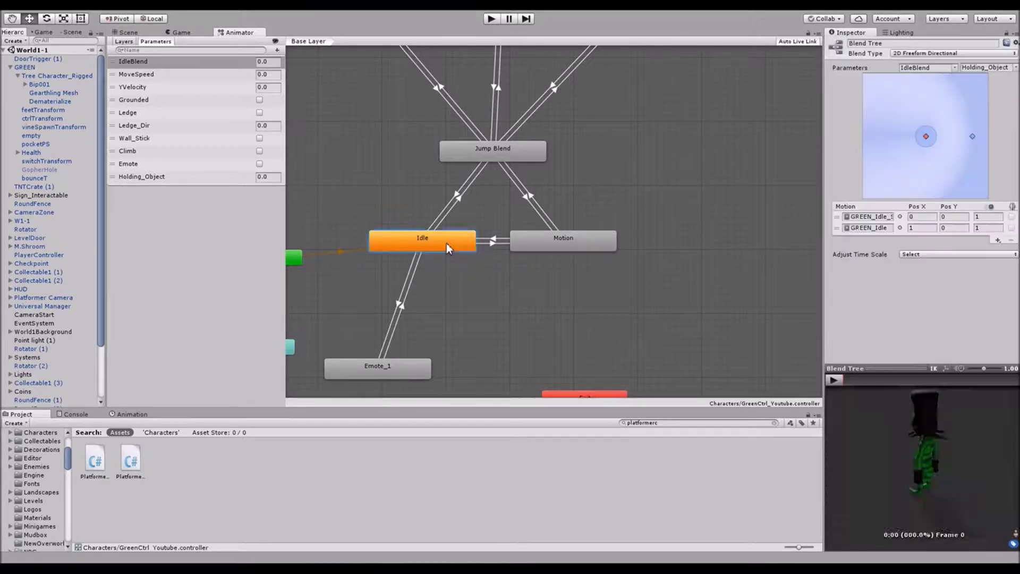
double_click(446, 243)
drag(858, 368, 856, 246)
drag(823, 315, 601, 303)
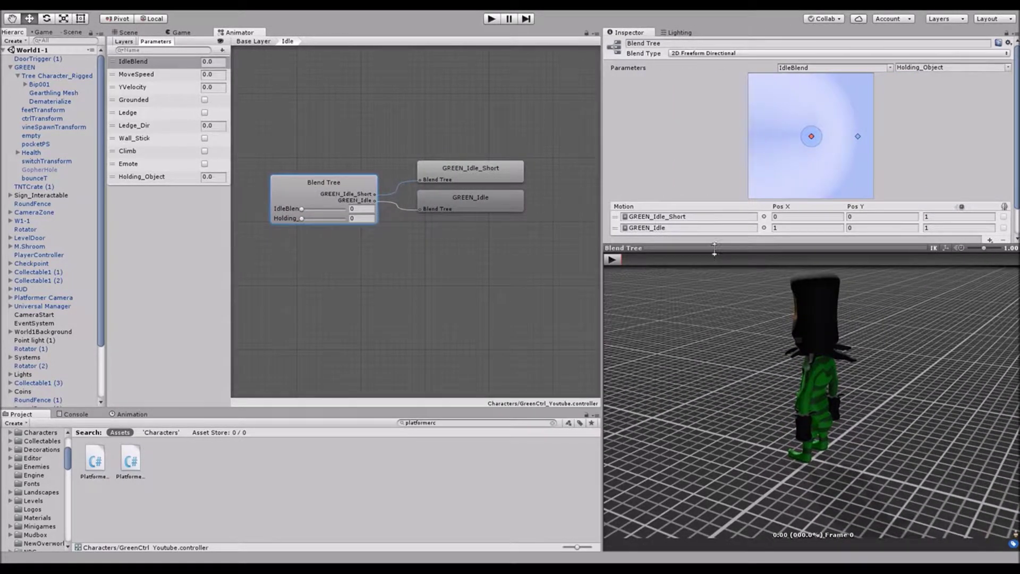
drag(715, 250, 669, 201)
Set the Idle blend tree's blend type to 1D
scroll(685, 197, down, 2)
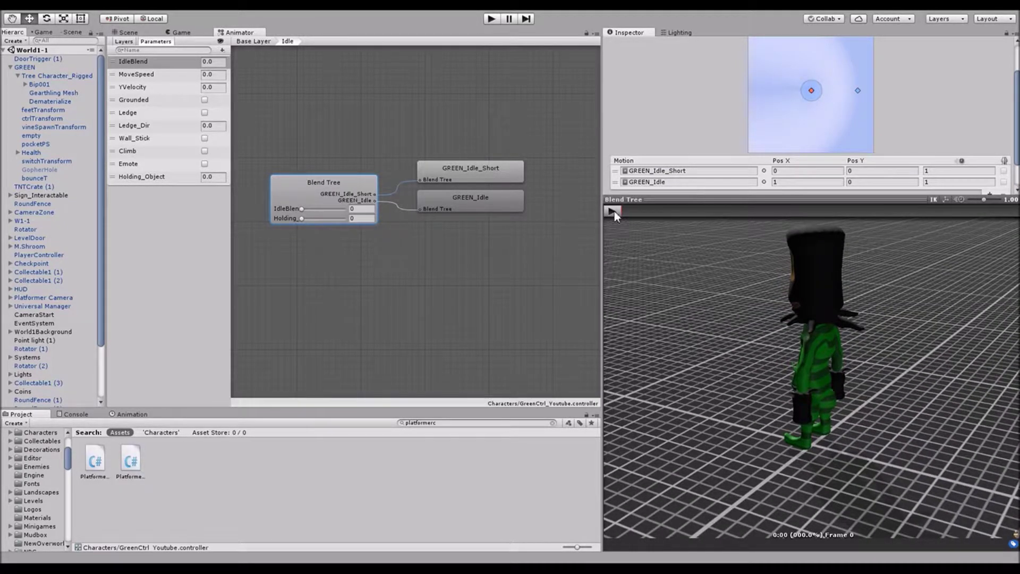
scroll(717, 136, up, 2)
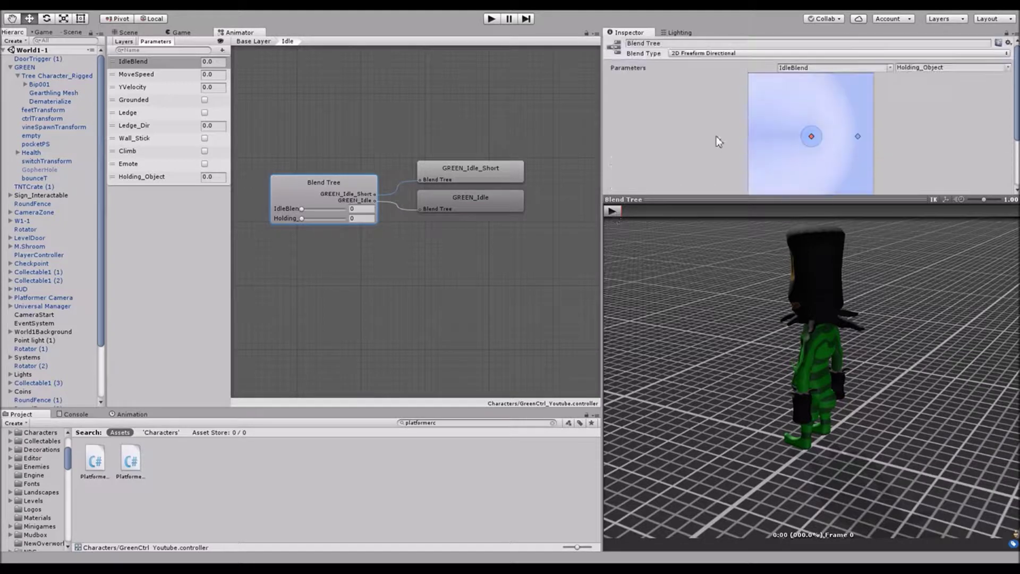
scroll(729, 97, down, 3)
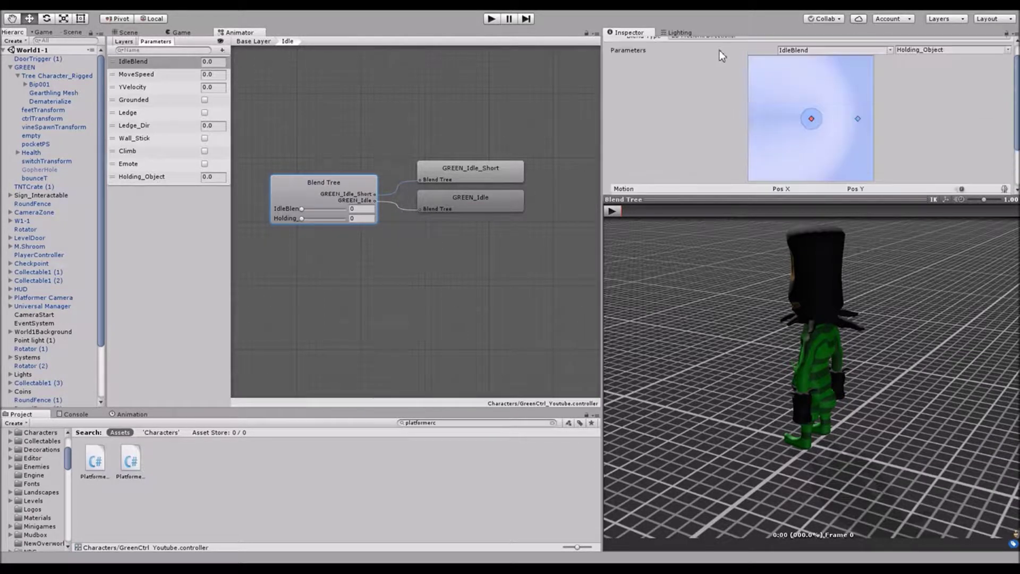
scroll(719, 50, up, 2)
click(734, 53)
click(733, 64)
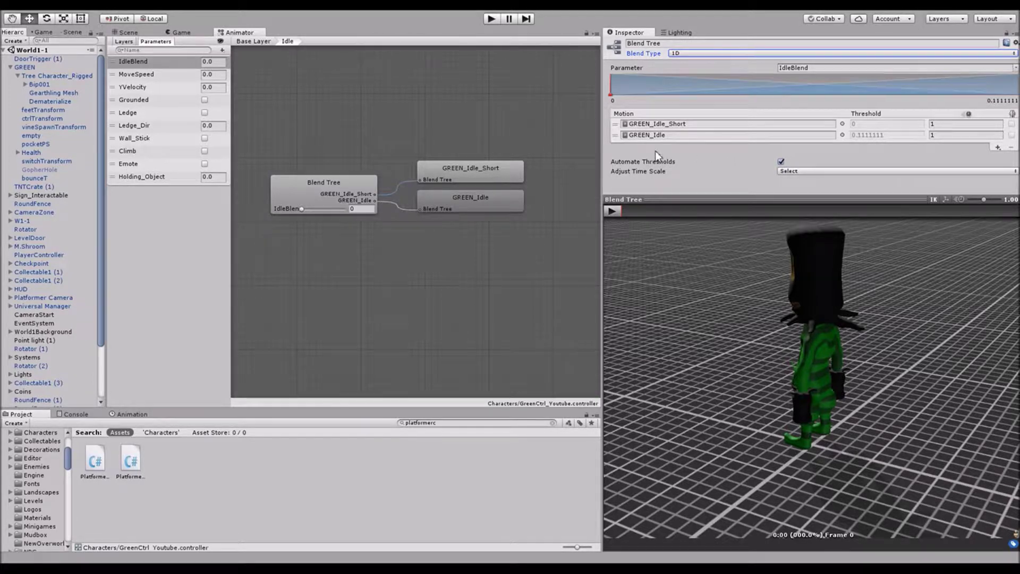
Play the Idle blend preview from the front, raising IdleBlend to 0.111 and lowering it to 0.018 to compare the idle clips
click(612, 211)
drag(725, 298, 861, 351)
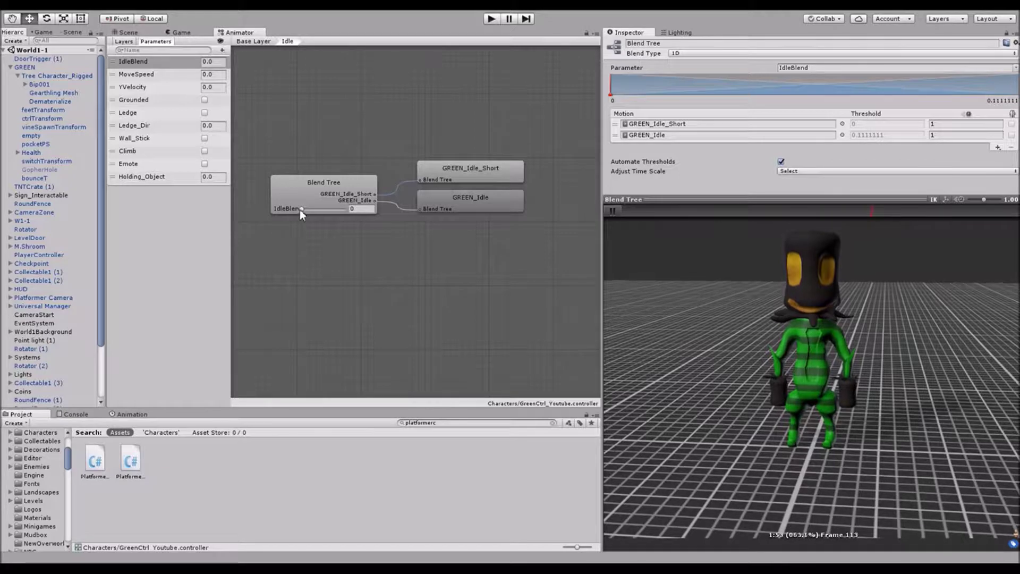
drag(301, 209, 343, 211)
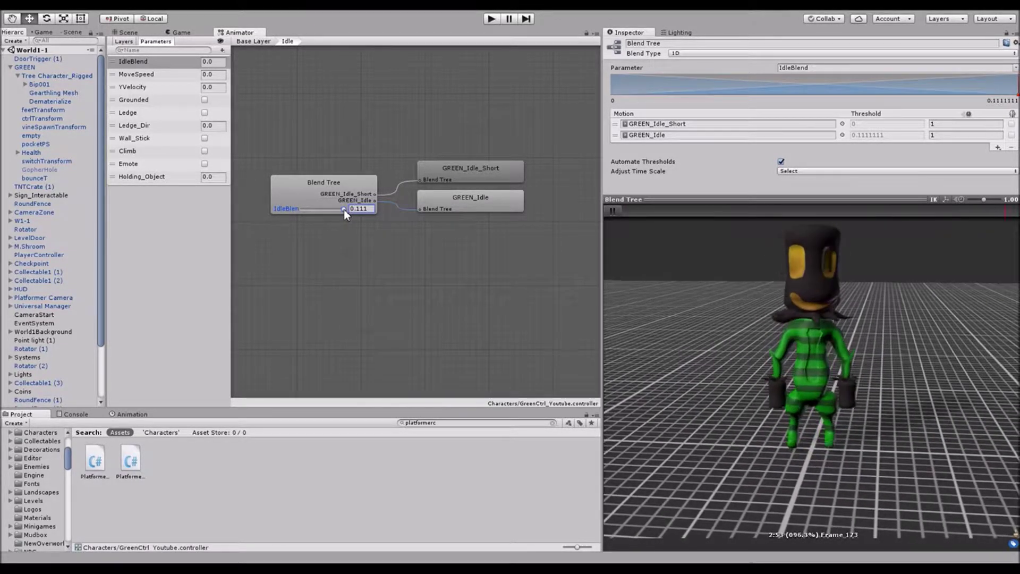
drag(343, 209, 308, 212)
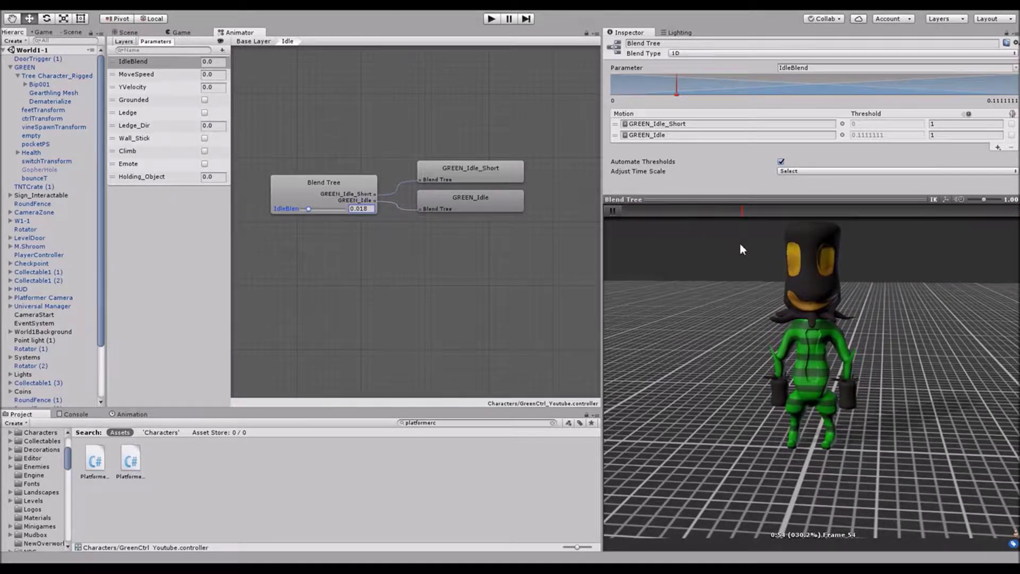
Open the Motion state's blend tree and preview it from the front, lowering MoveSpeed to 0 to compare running and walking
click(251, 43)
double_click(371, 238)
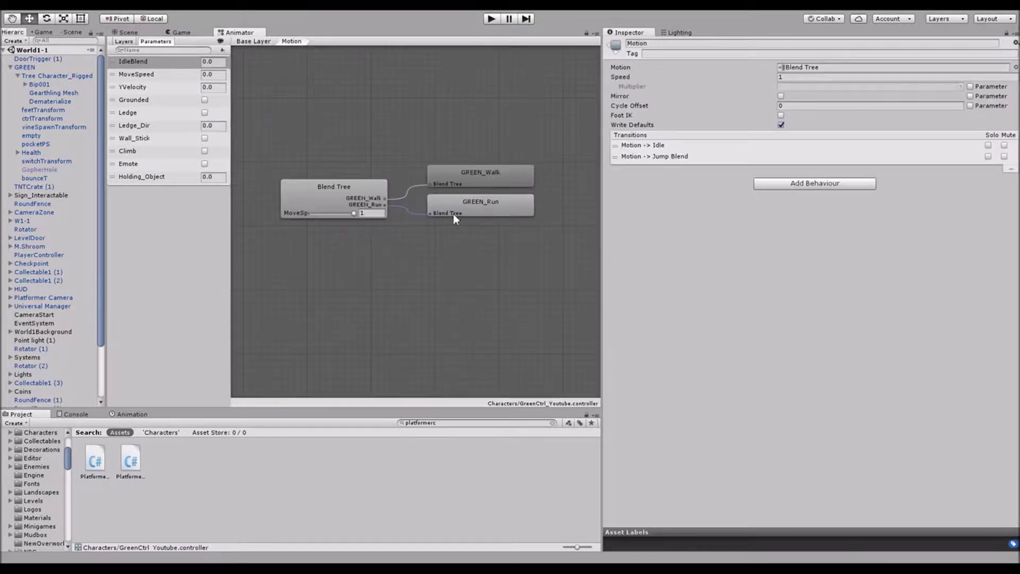
click(467, 178)
click(341, 191)
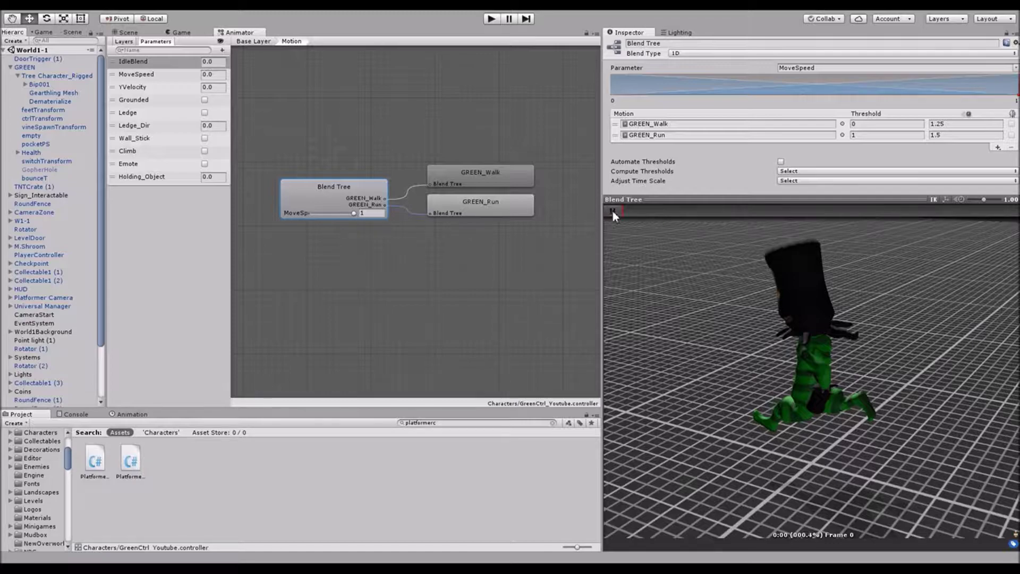
drag(808, 296, 866, 302)
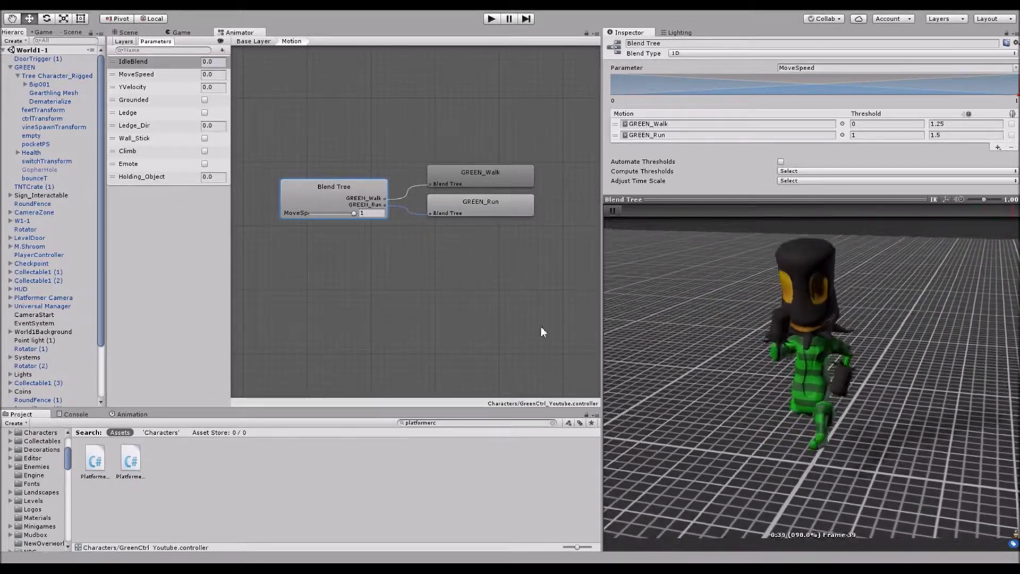
drag(353, 213, 296, 216)
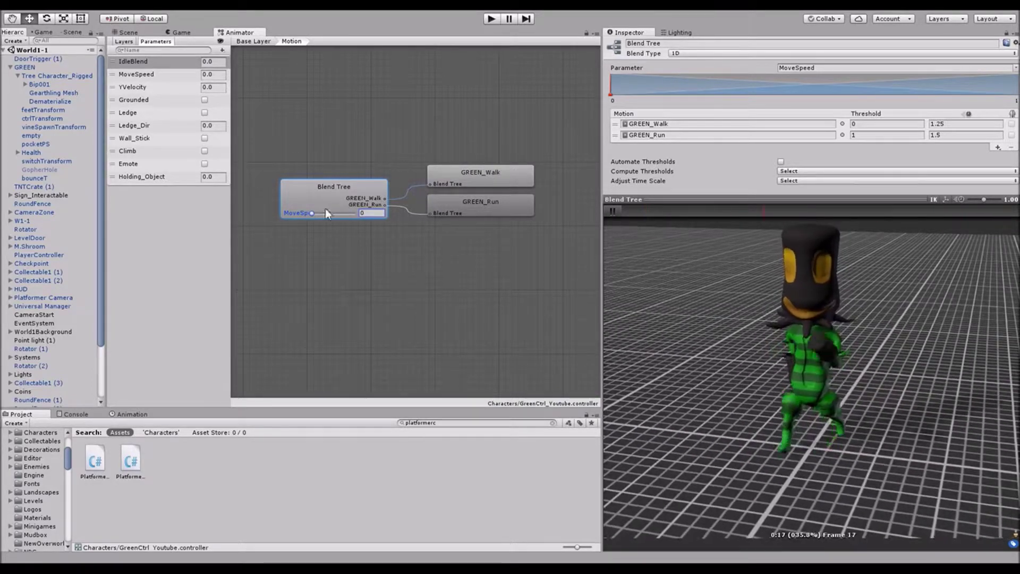
Pause the motion preview and shrink the preview area and the Inspector
click(612, 213)
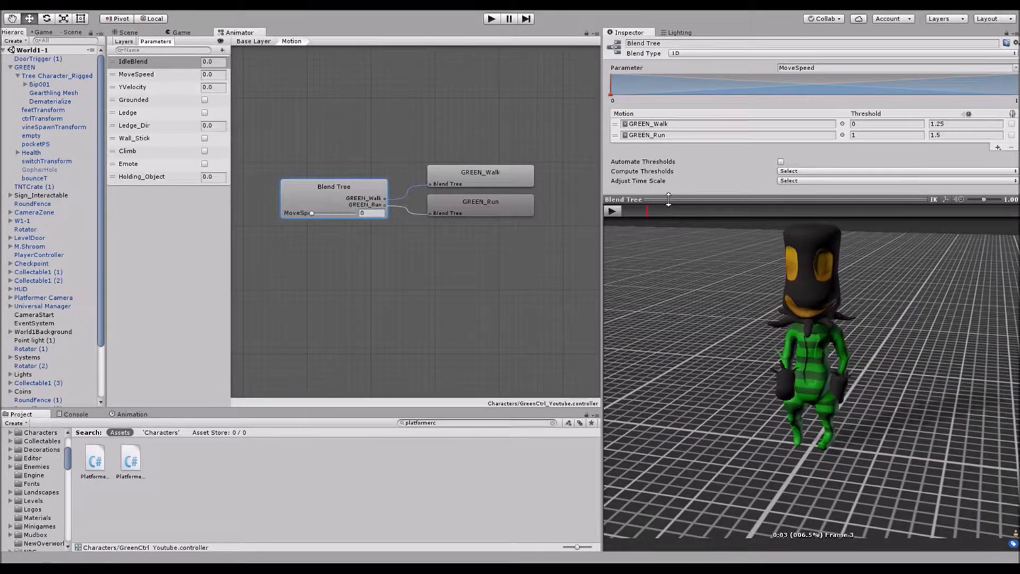
drag(668, 200, 669, 404)
drag(602, 311, 684, 327)
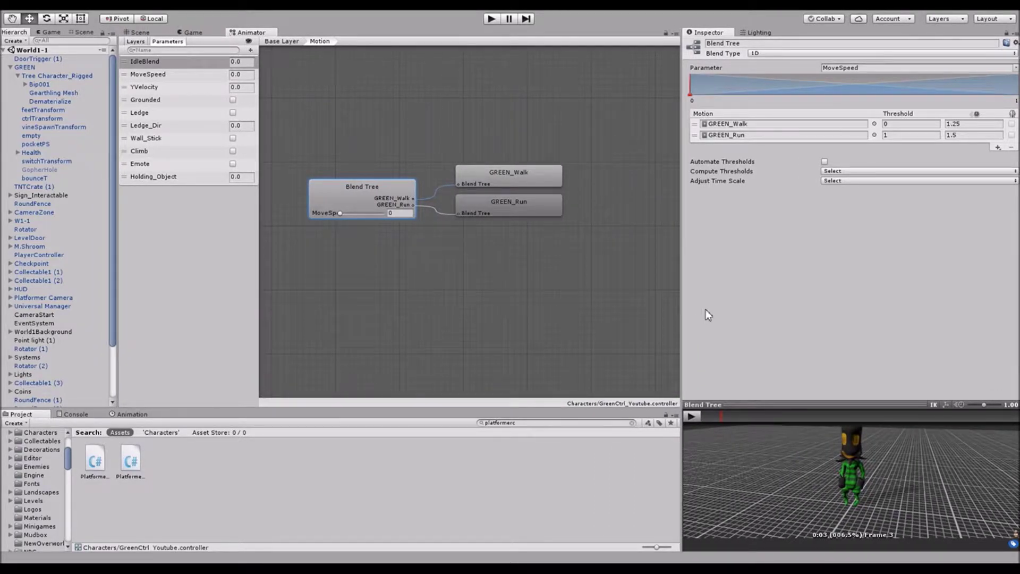
Set the Motion blend tree's blend type to 2D Freeform Directional
middle_drag(480, 271, 475, 293)
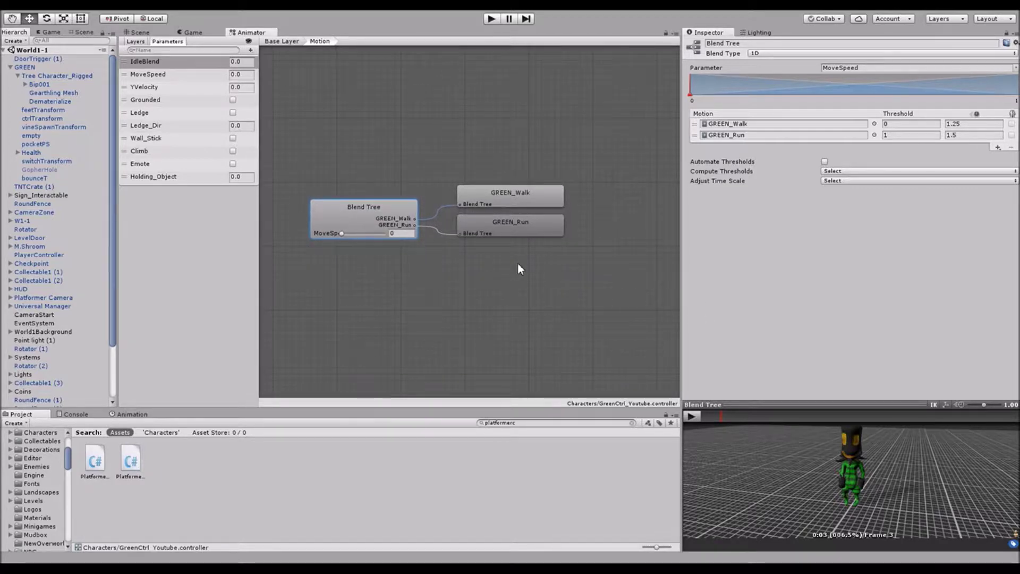
middle_drag(517, 263, 469, 286)
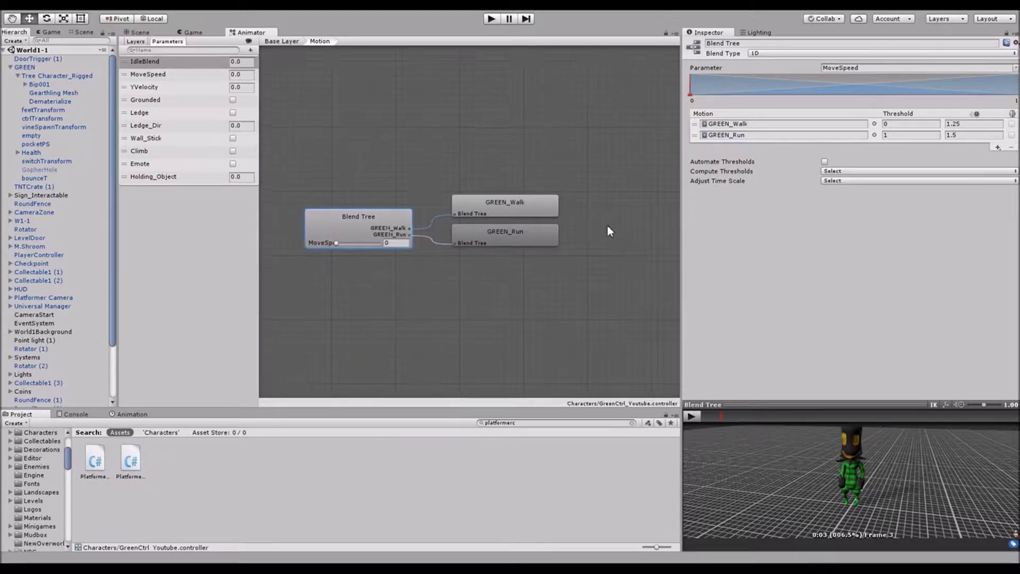
middle_drag(608, 225, 525, 193)
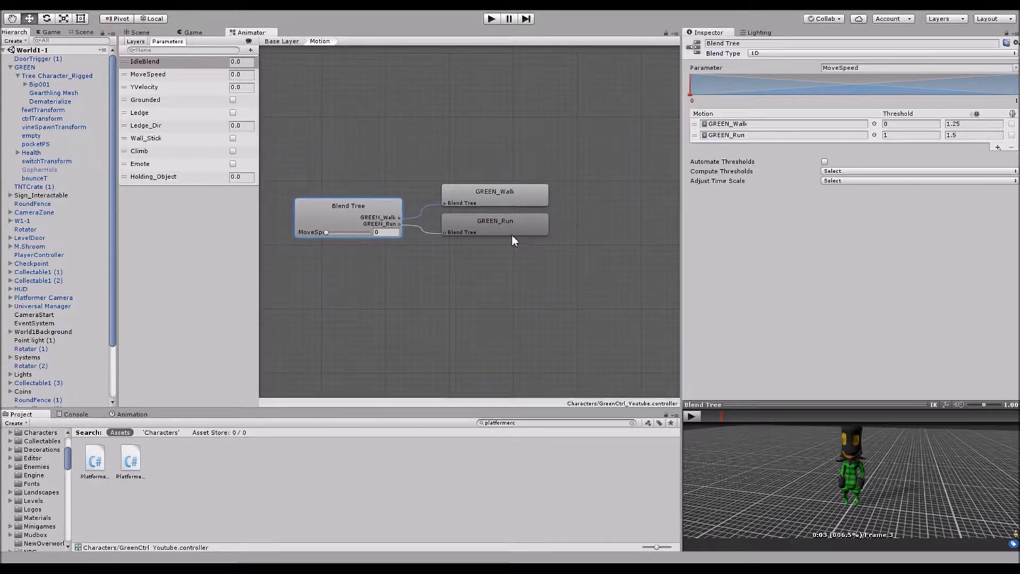
middle_drag(579, 177, 547, 133)
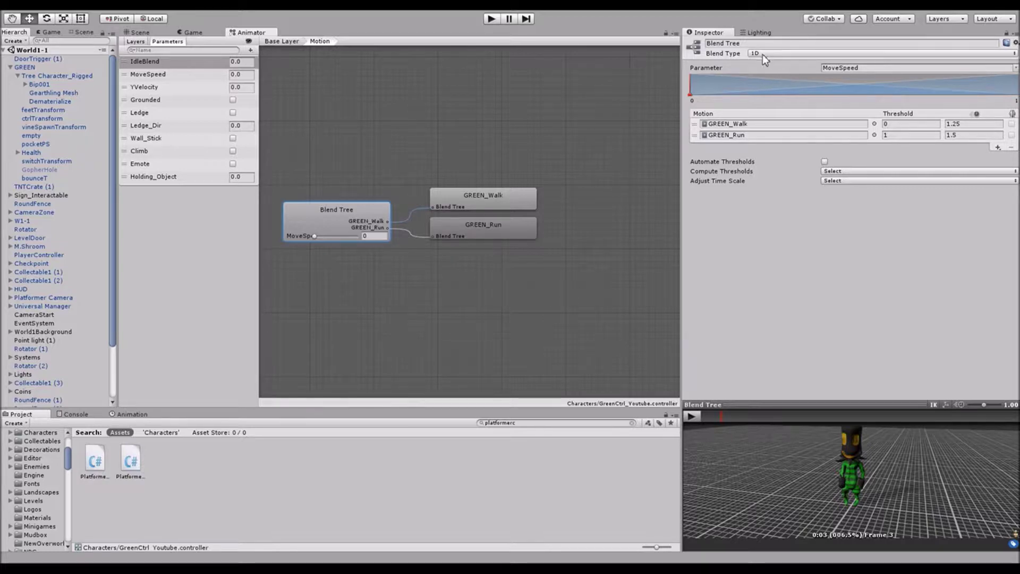
click(806, 90)
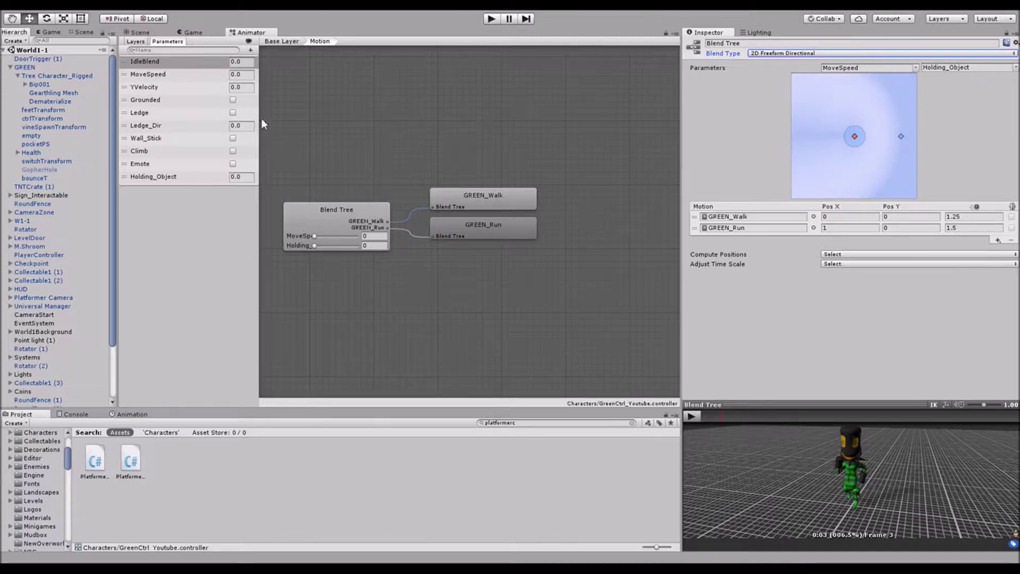
Point out the MoveSpeed and Holding_Object parameters and open Holding_Object's default value for editing
click(158, 75)
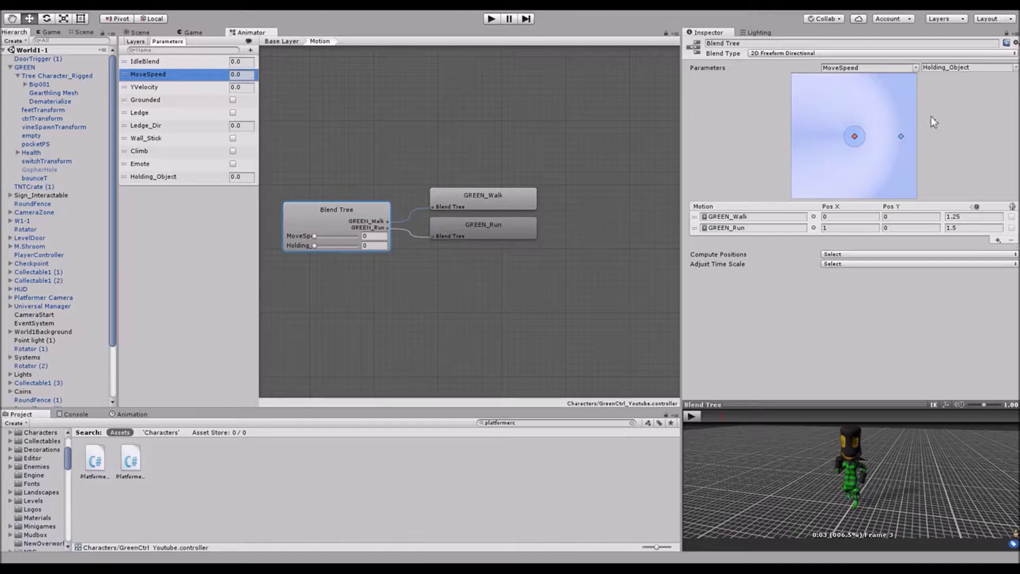
click(164, 179)
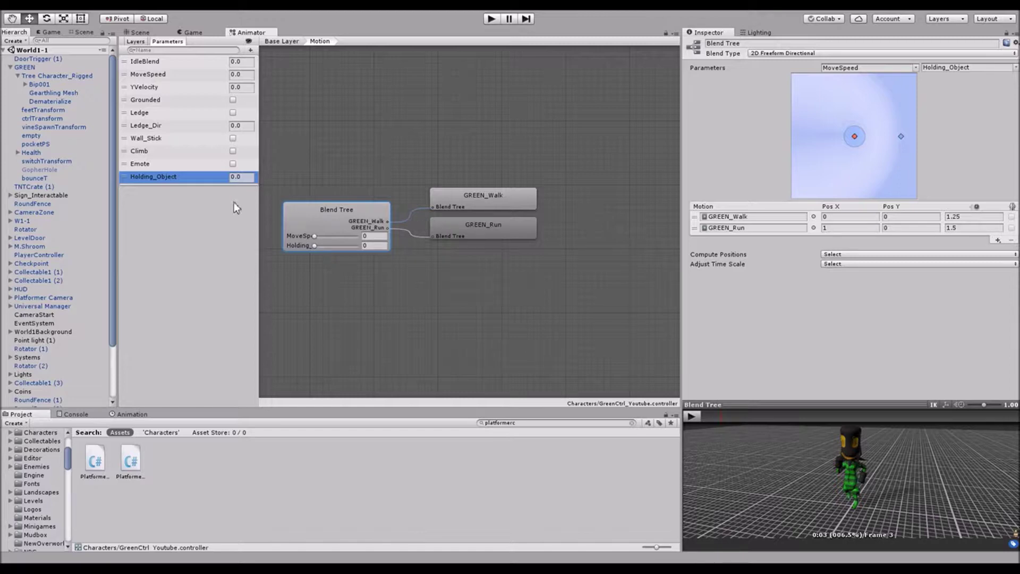
drag(244, 177, 219, 177)
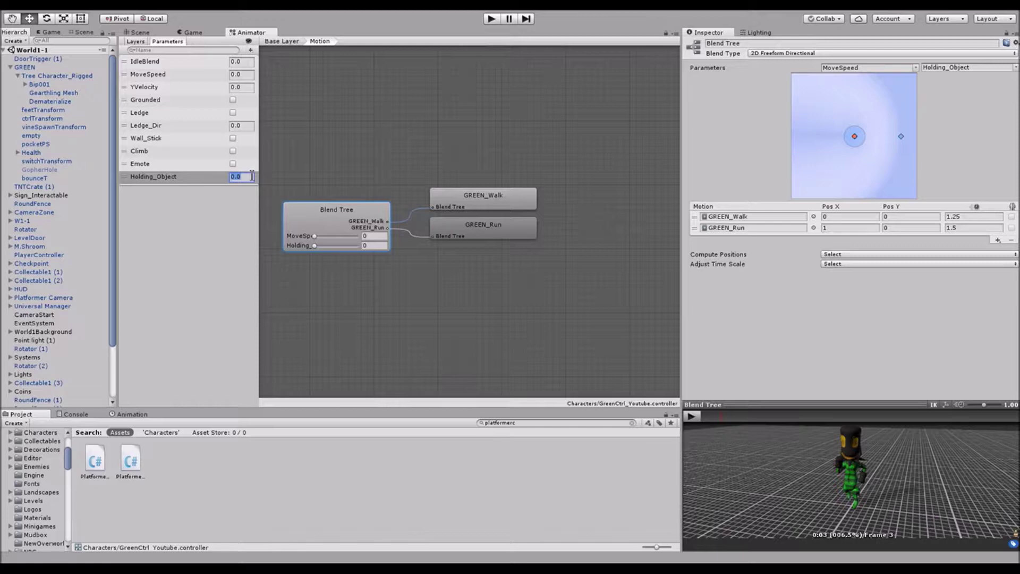
Add two motions to the Motion blend tree and assign GREEN_Walk_Crate and GREEN_Run_Crate to them
middle_drag(531, 184, 511, 164)
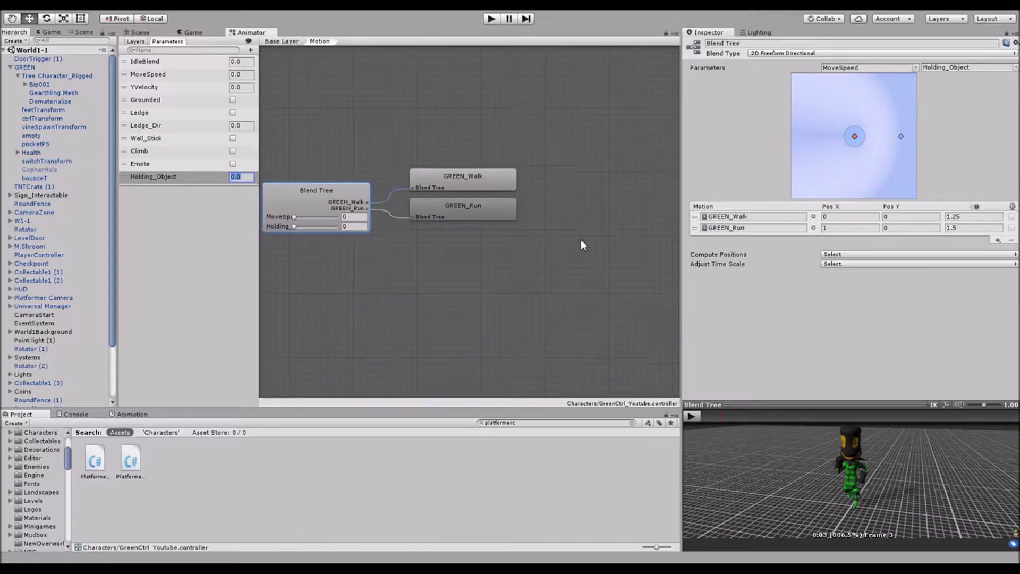
click(999, 241)
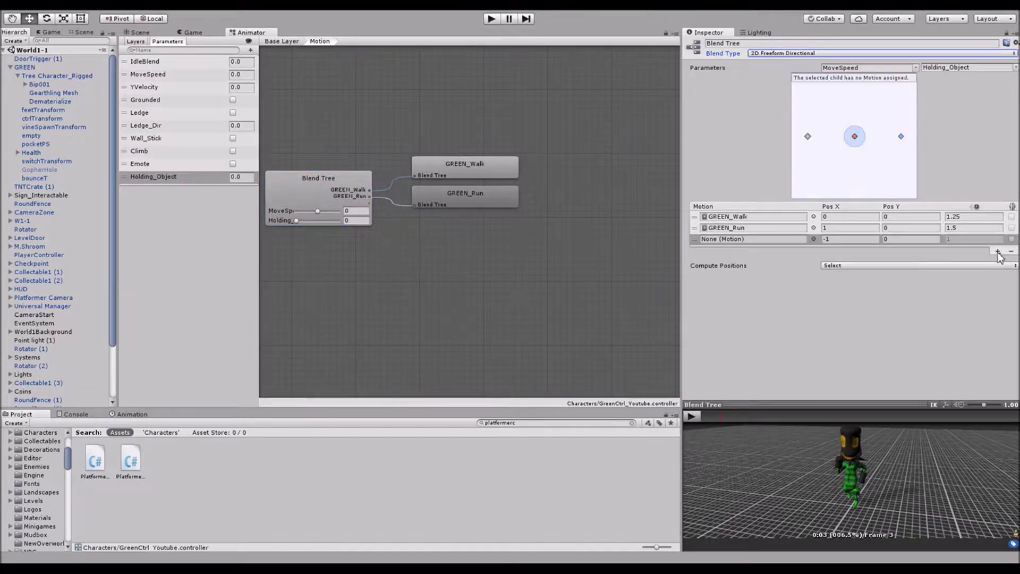
click(999, 252)
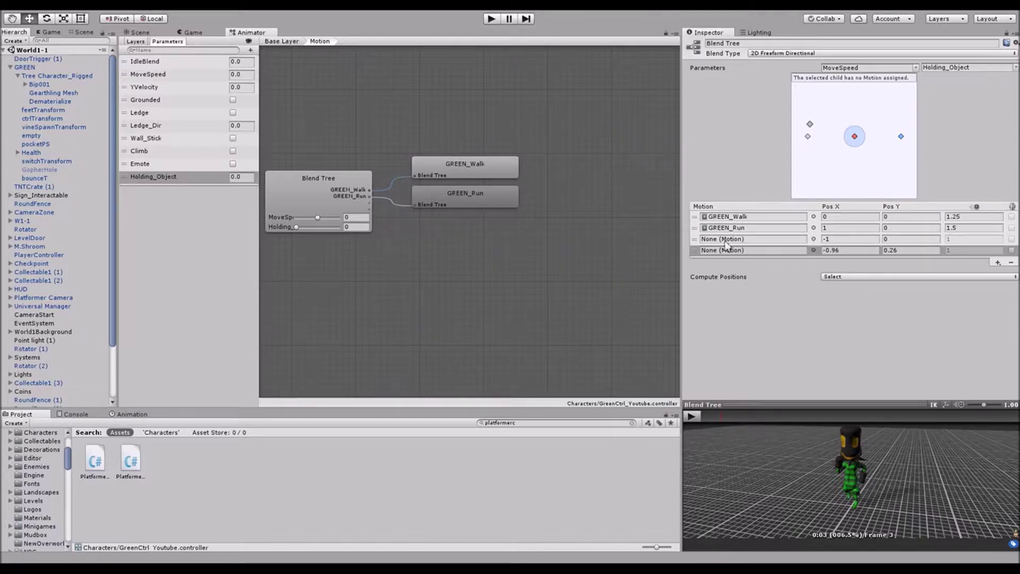
double_click(69, 192)
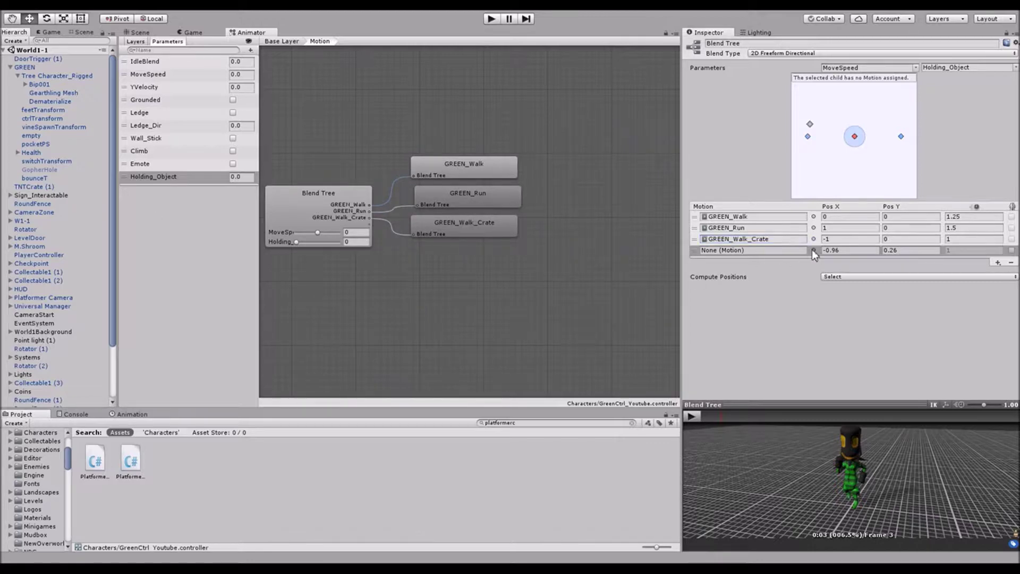
double_click(89, 184)
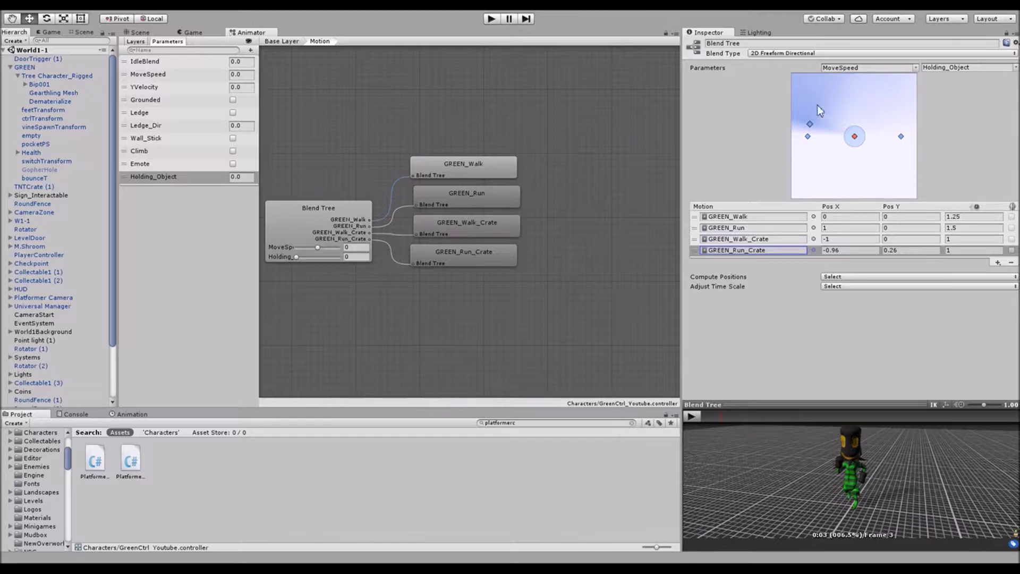
Set Pos X to 0 for GREEN_Walk_Crate and 1 for GREEN_Run_Crate, checking them against the regular walk and run positions
click(837, 239)
text(0)
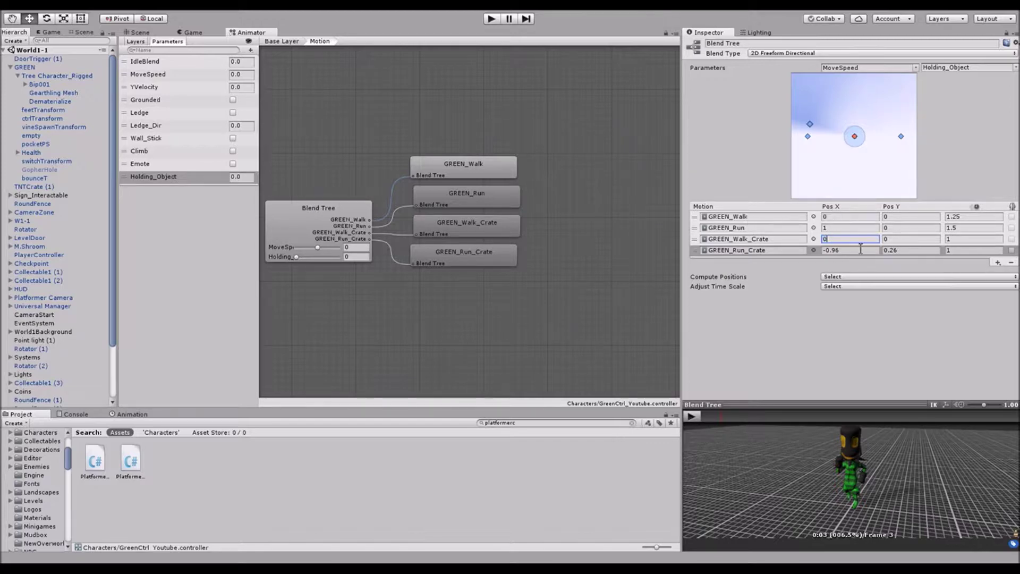
click(859, 250)
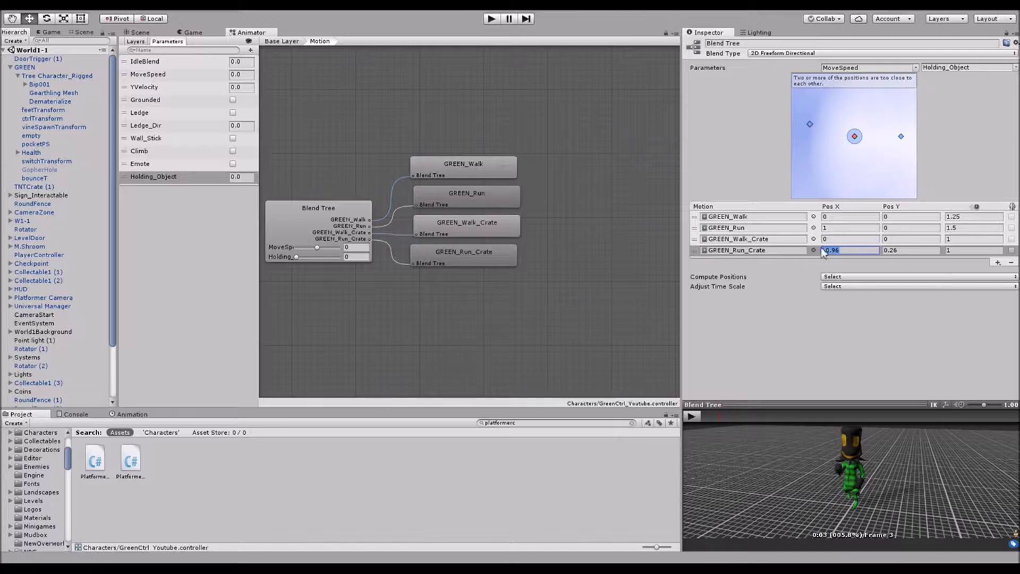
text(1)
click(850, 228)
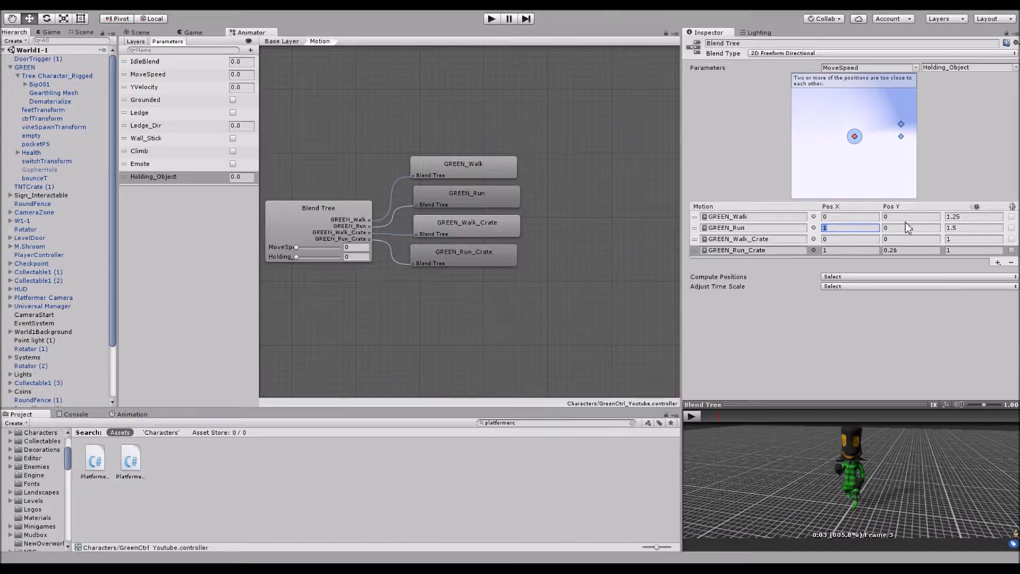
click(838, 239)
click(845, 217)
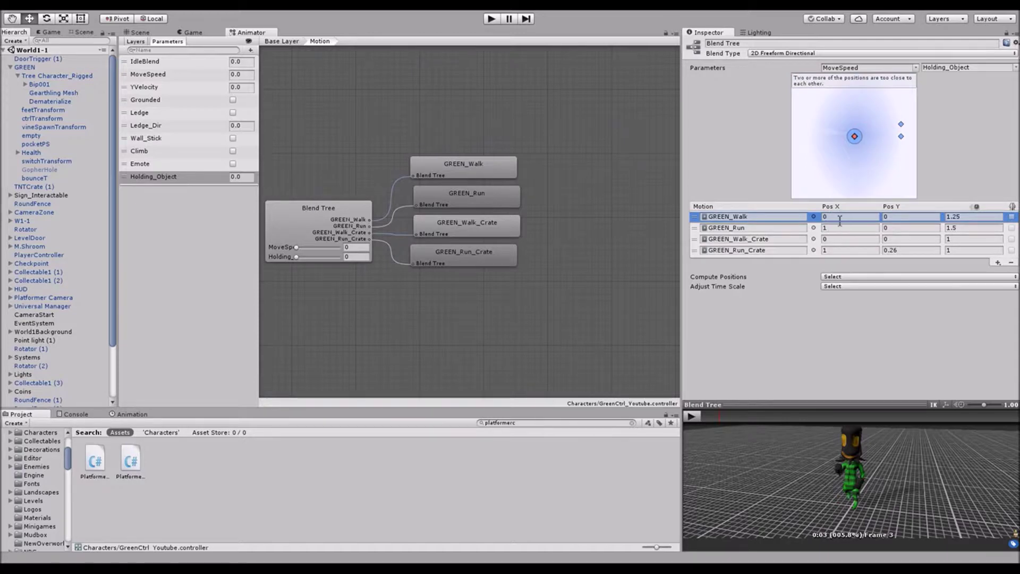
click(829, 227)
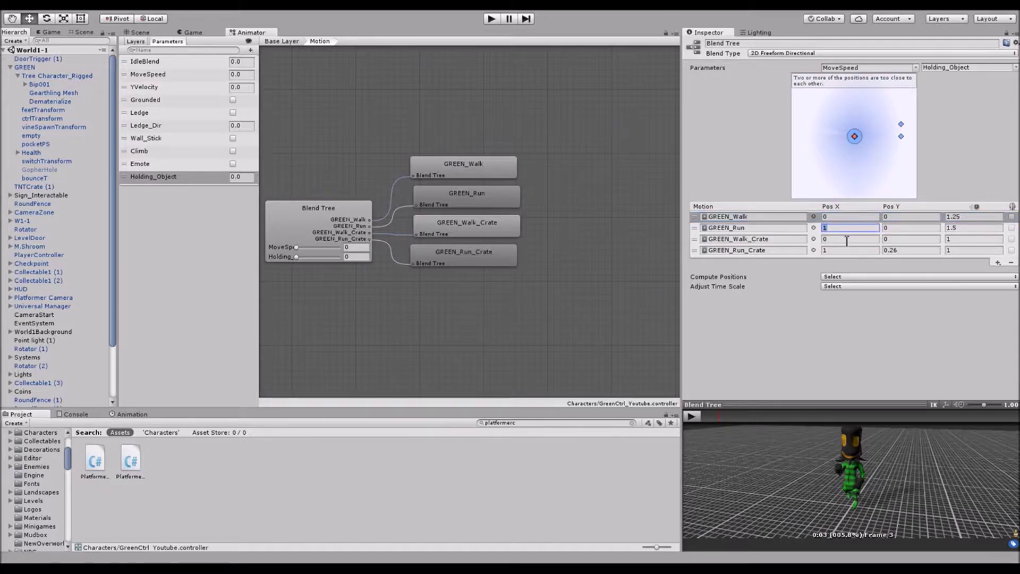
click(831, 240)
click(834, 251)
Set Pos Y to 1 for both GREEN_Walk_Crate and GREEN_Run_Crate
click(898, 217)
click(901, 241)
text(1)
click(914, 250)
text(1)
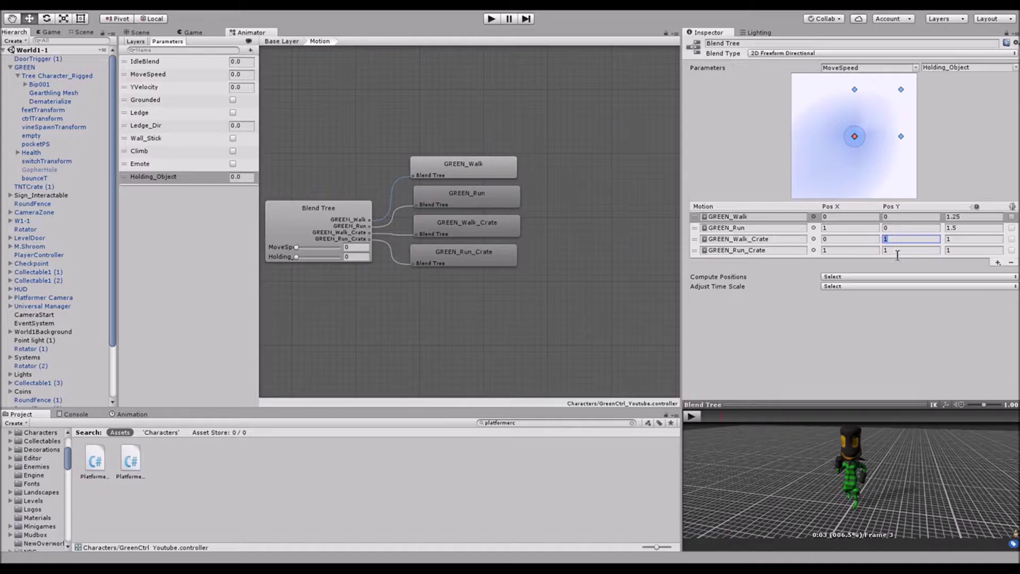
key(Return)
Enlarge the blend tree preview and the Inspector, and play the motion preview facing the character's front
drag(773, 403, 774, 318)
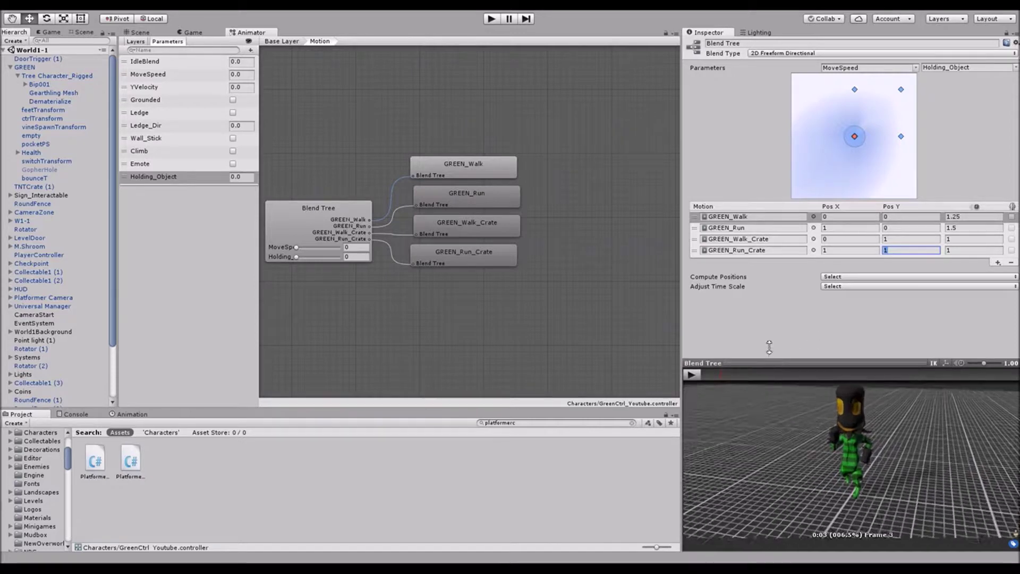
click(875, 136)
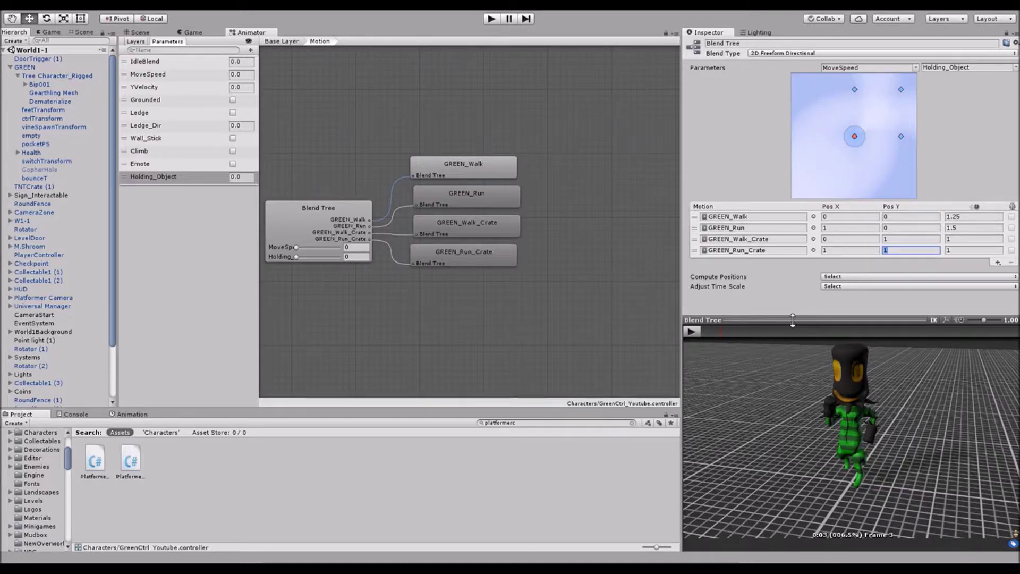
drag(792, 319, 751, 192)
drag(684, 295, 559, 295)
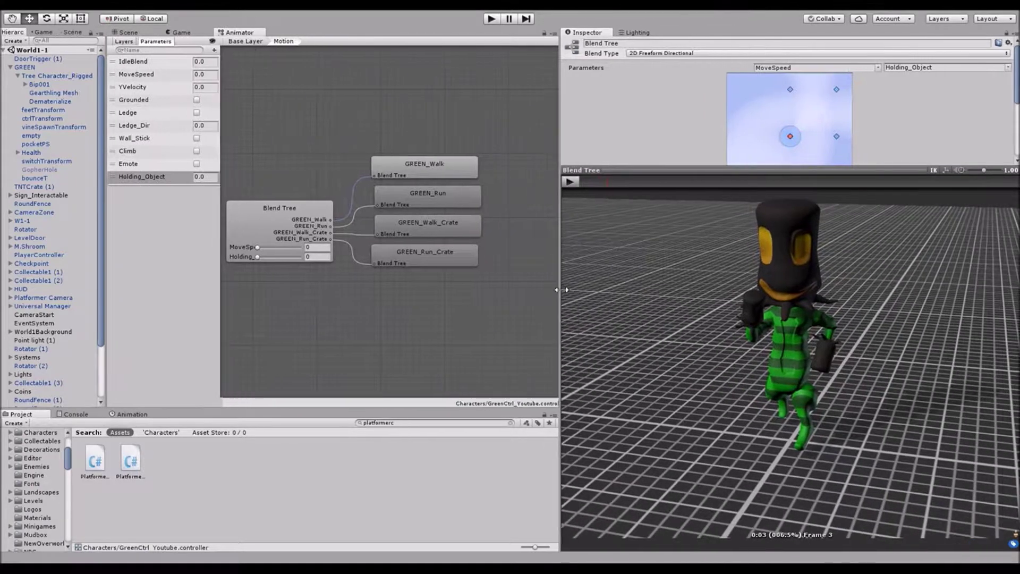
click(568, 182)
drag(796, 348, 705, 276)
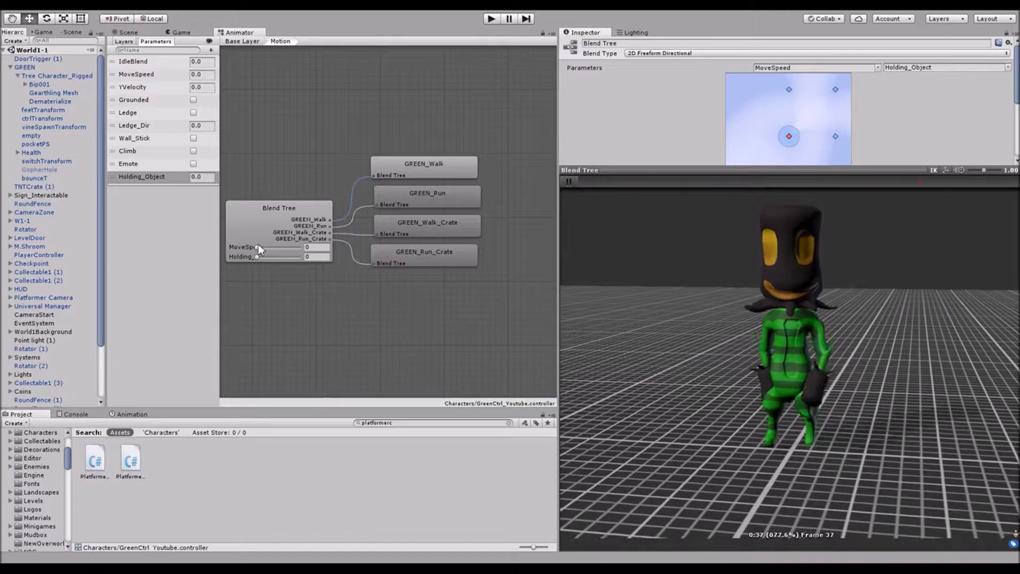
Preview walking and running with and without a held object by varying MoveSpeed and Holding_Object between 0 and 1, ending with both at 0
drag(257, 248, 301, 249)
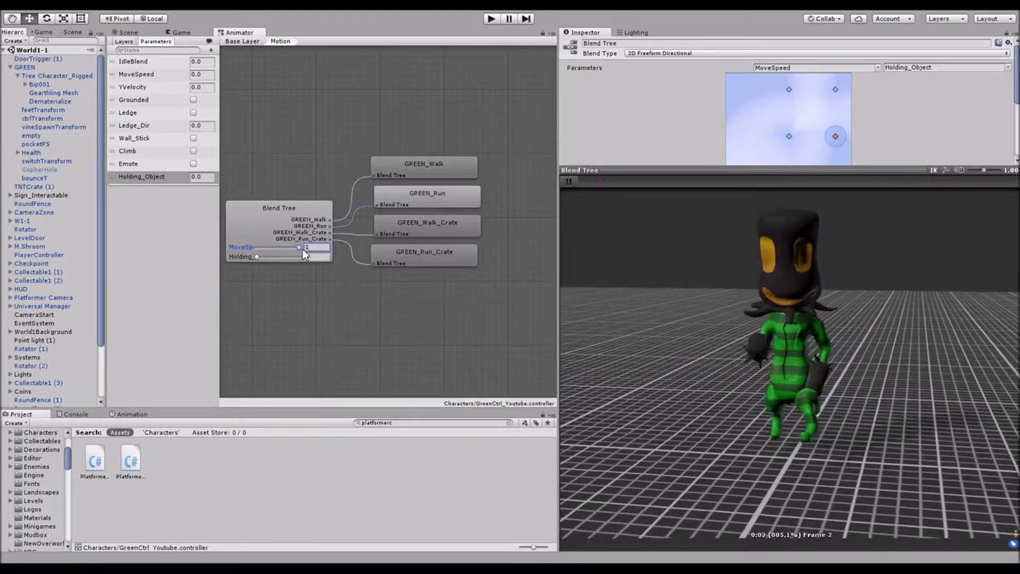
drag(302, 249, 373, 266)
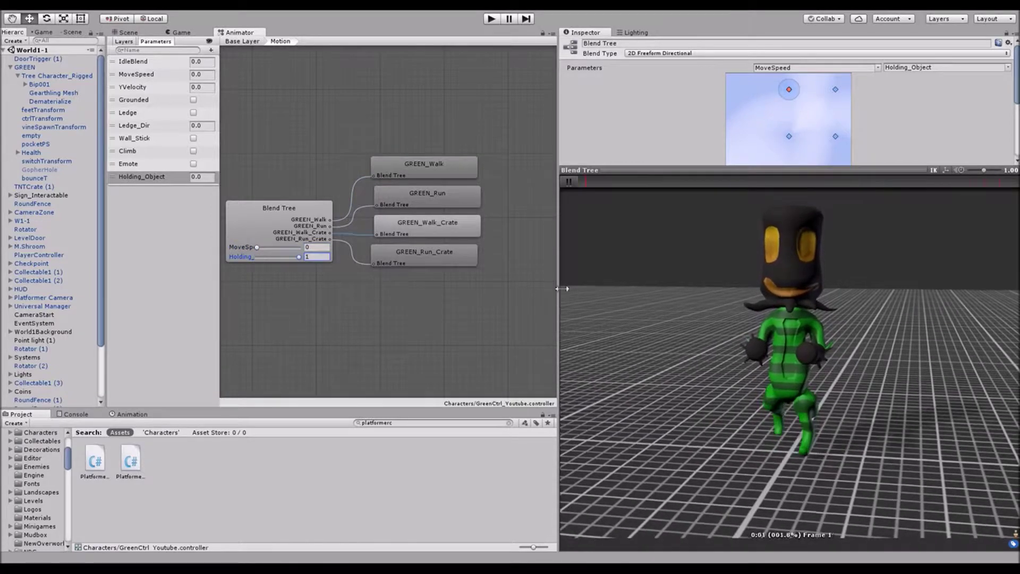
drag(841, 307, 765, 340)
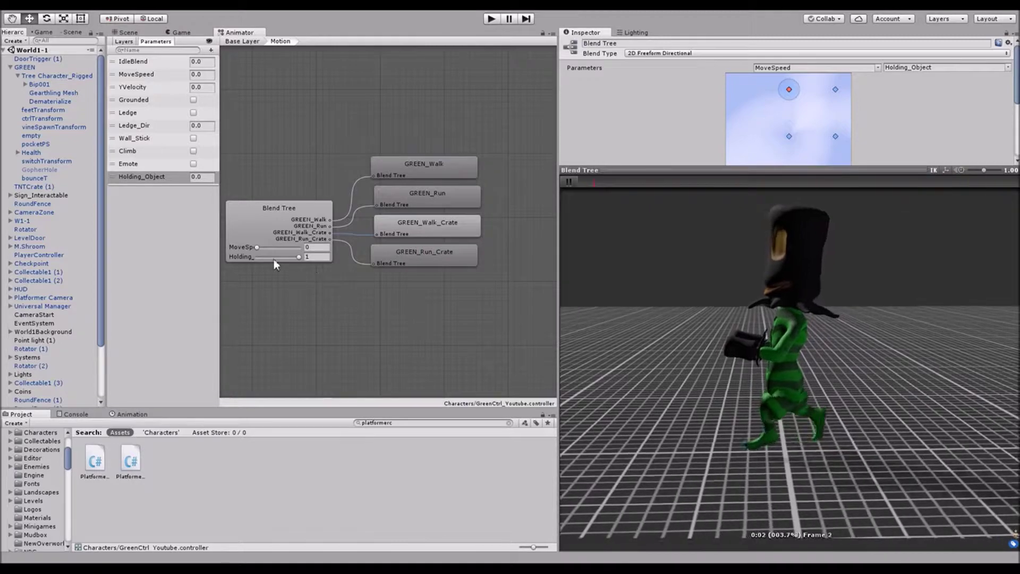
drag(256, 248, 308, 252)
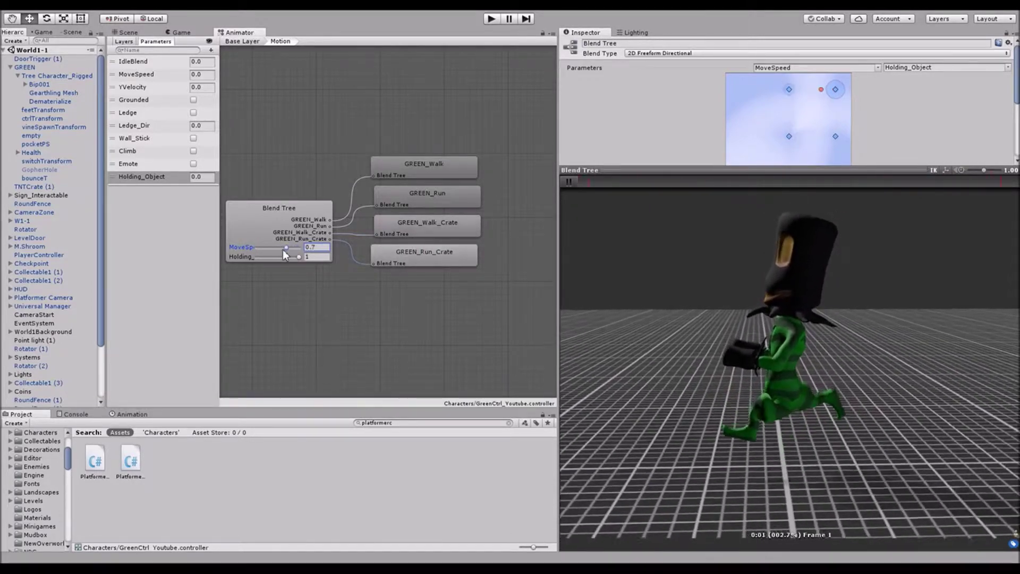
drag(299, 248, 181, 255)
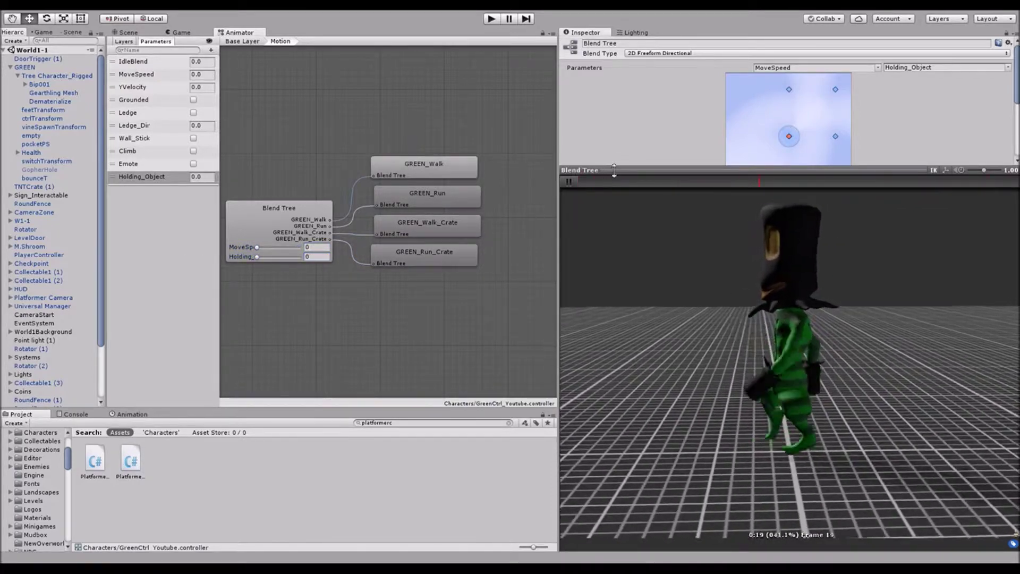
Shrink the preview area and set the playback speed of GREEN_Walk_Crate to 1.25 and GREEN_Run_Crate to 1.5
click(584, 170)
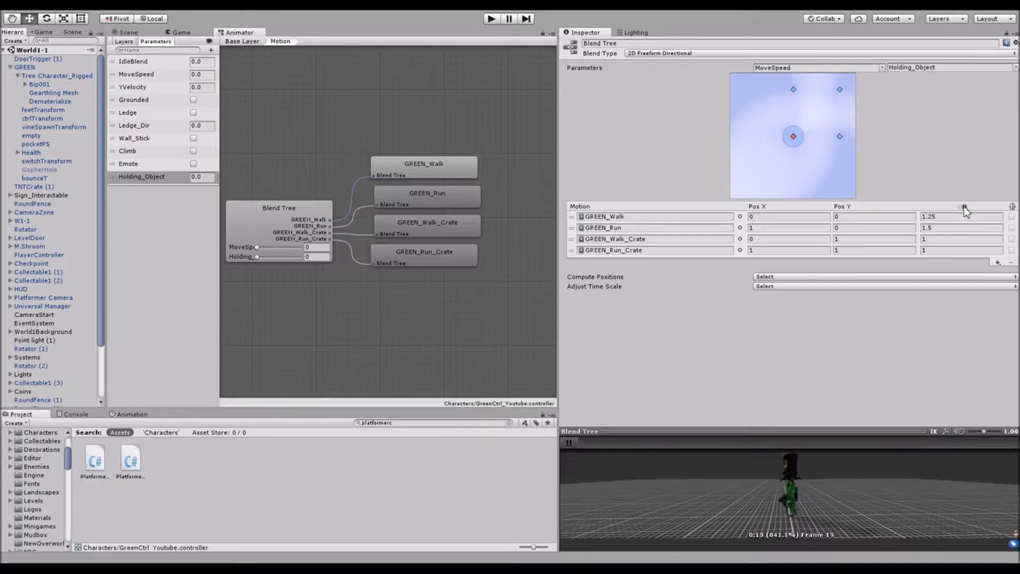
click(934, 240)
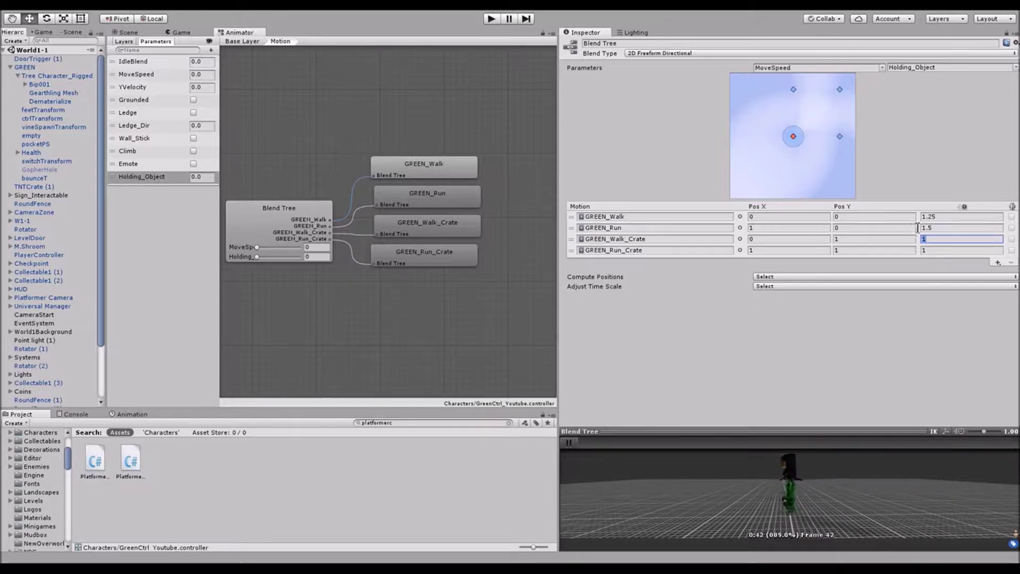
click(959, 251)
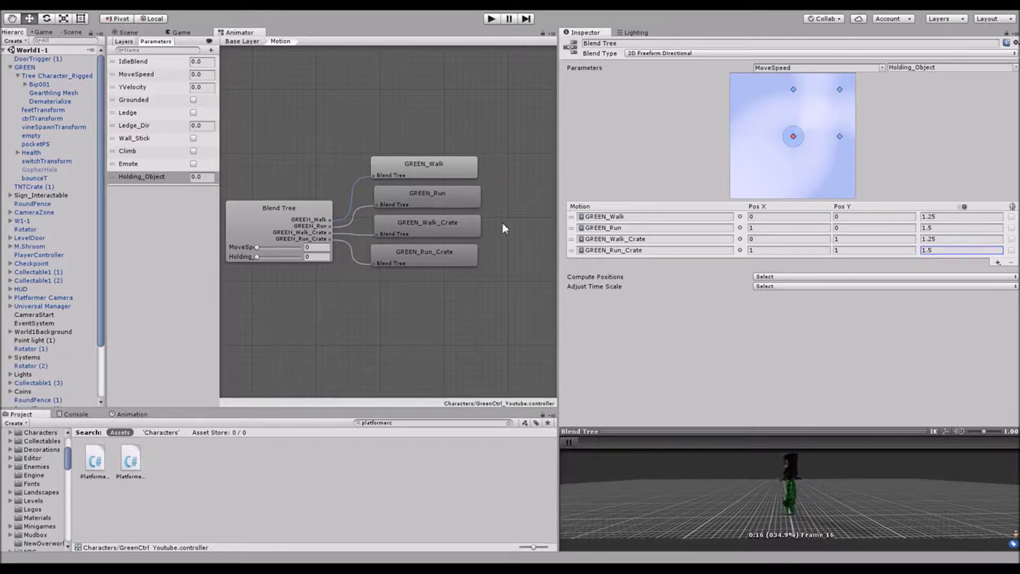
Return to the Base Layer, open the Idle state's blend tree and set its blend type to 2D Freeform Directional
middle_drag(377, 271, 424, 268)
click(244, 43)
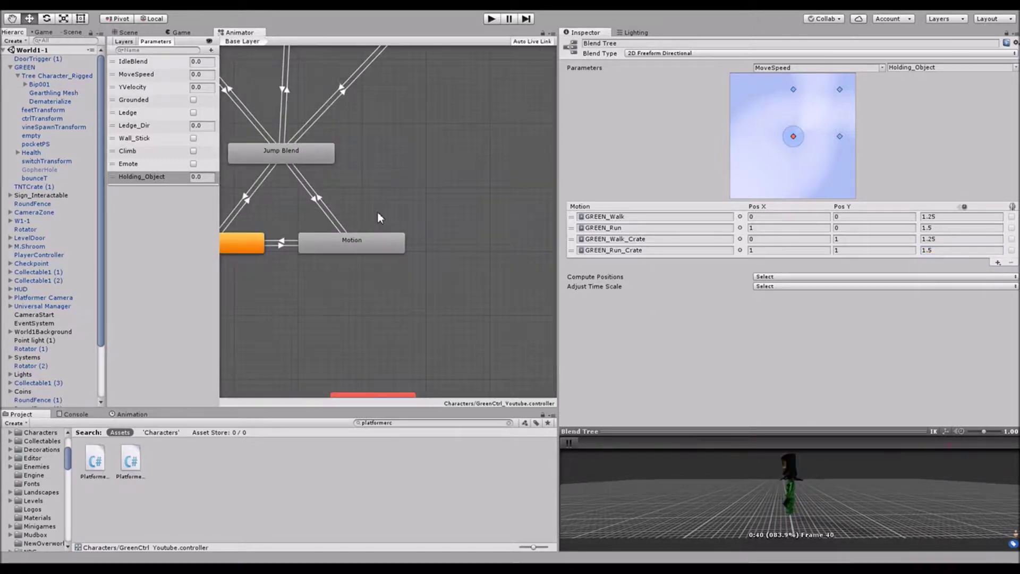
click(335, 233)
double_click(374, 238)
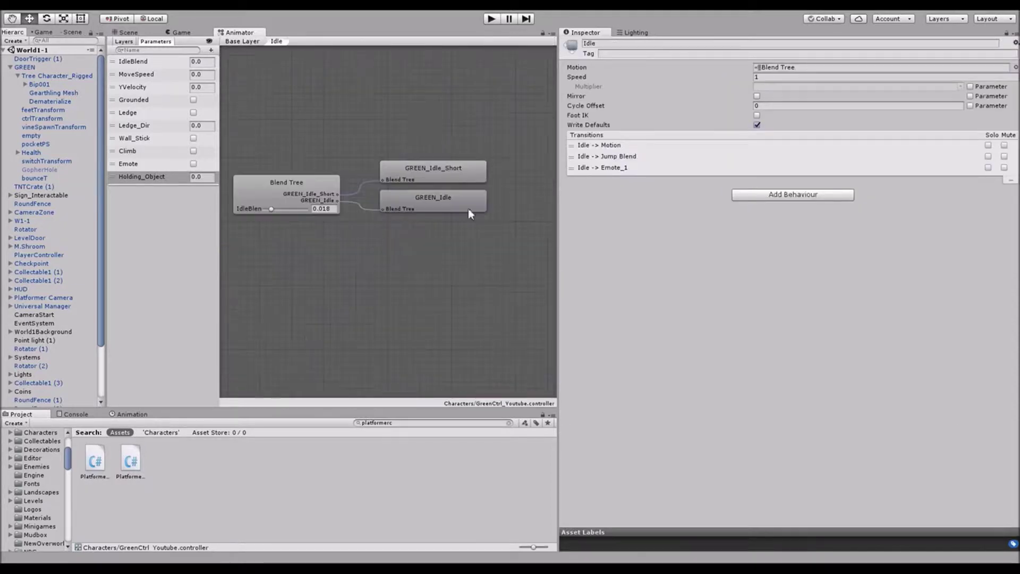
click(331, 193)
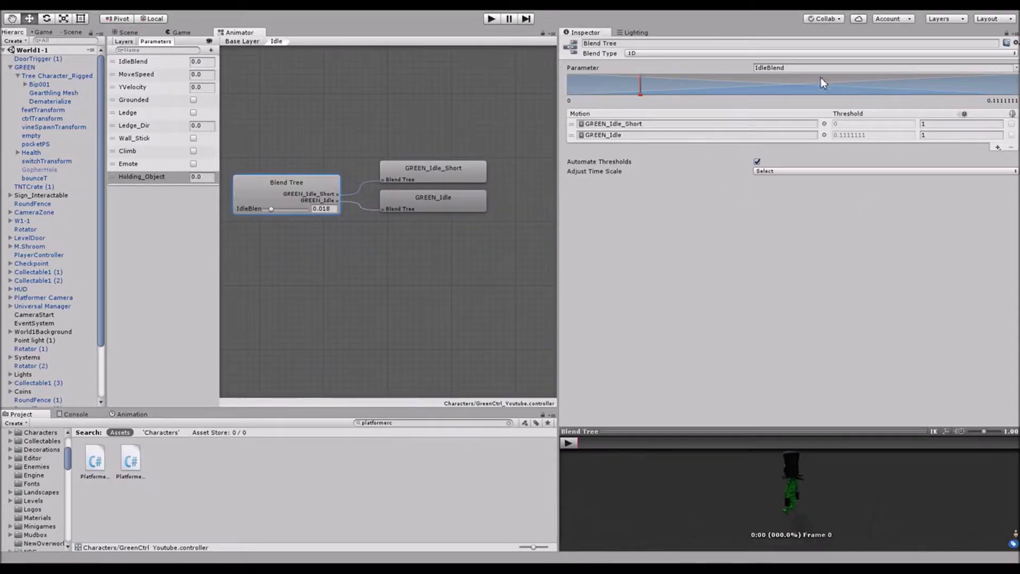
click(719, 55)
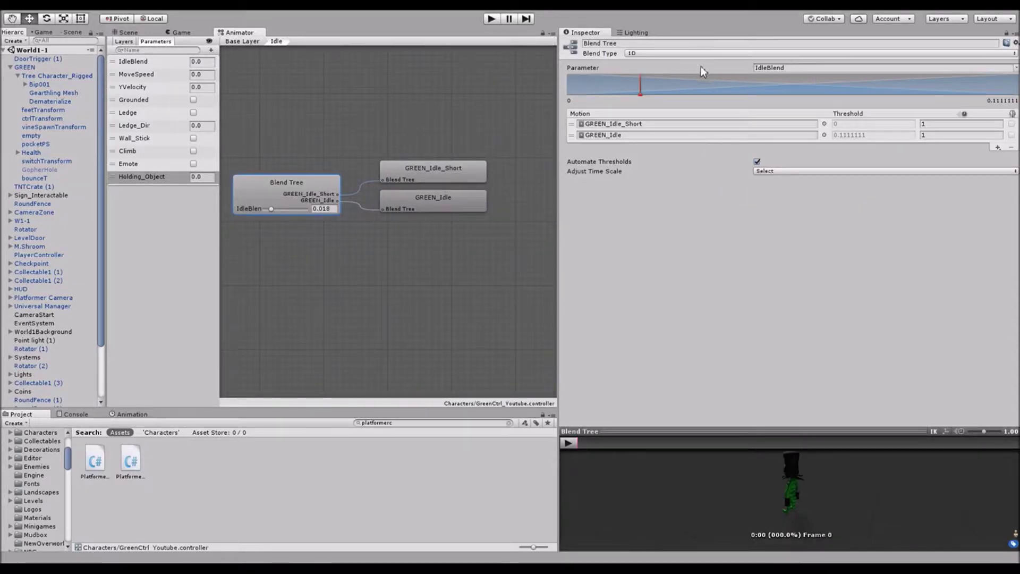
click(687, 90)
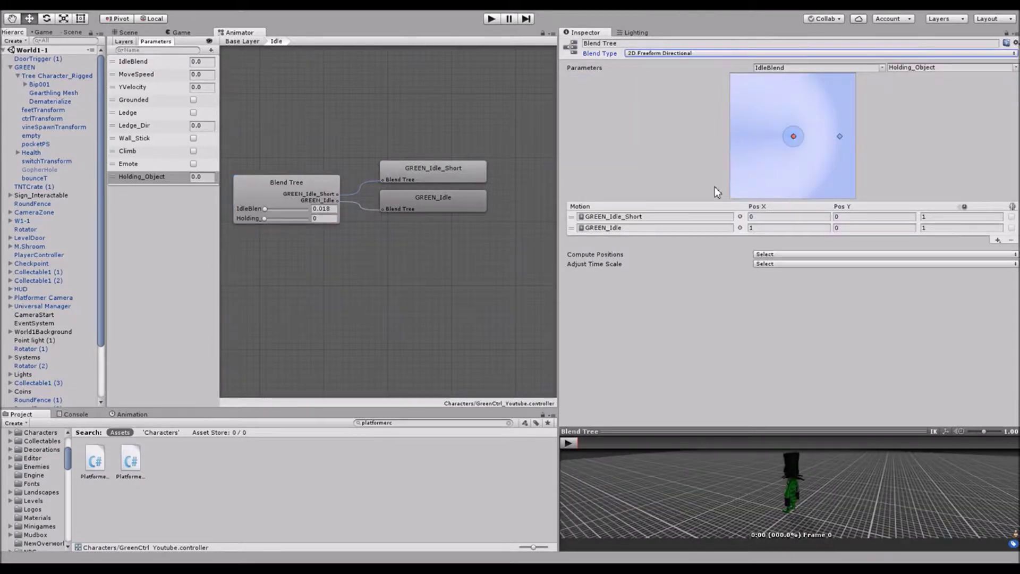
Add two motions to the Idle blend tree and assign GREEN_Idle_Crate to both
click(998, 241)
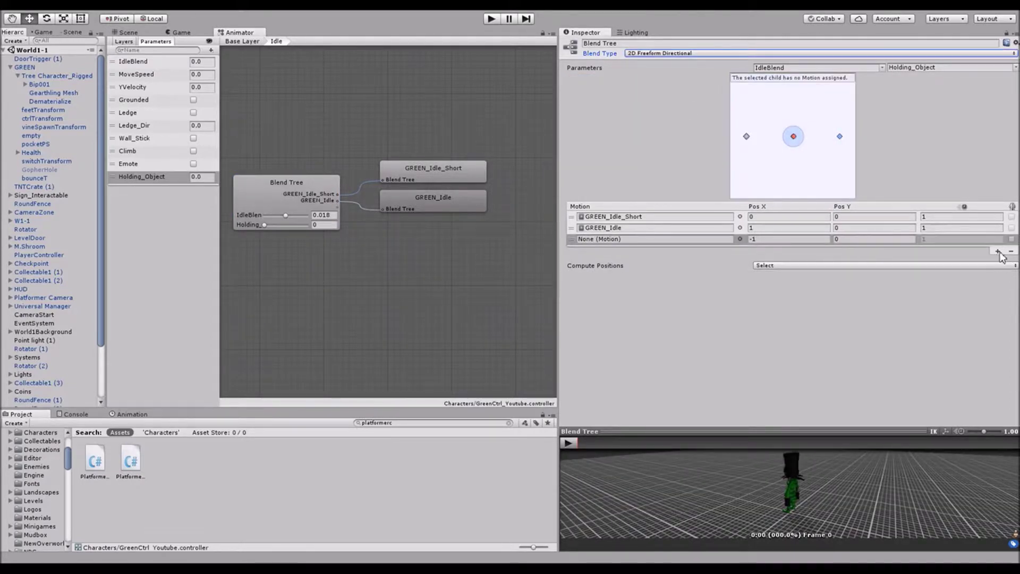
click(999, 252)
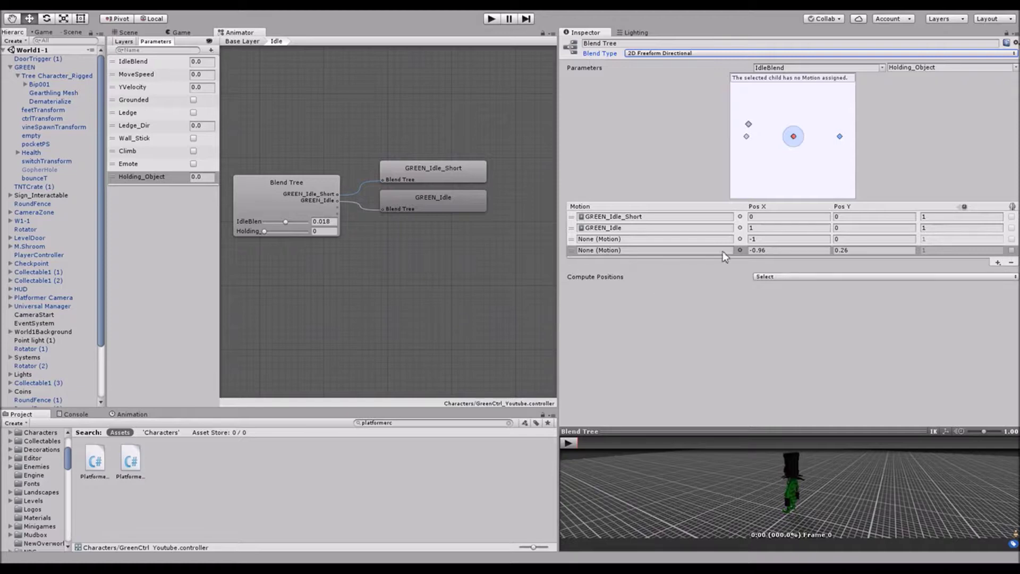
click(738, 239)
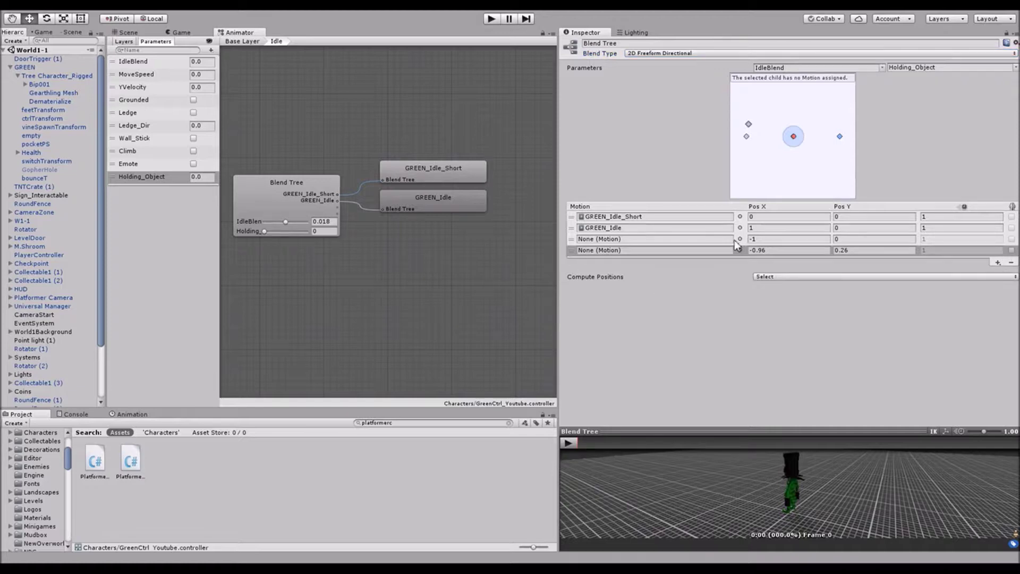
double_click(84, 181)
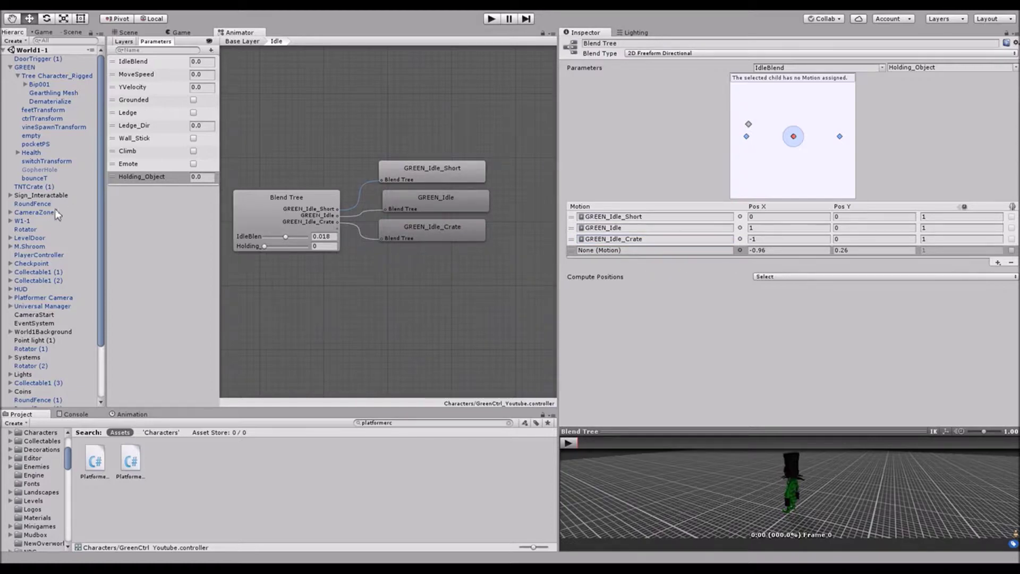
double_click(73, 173)
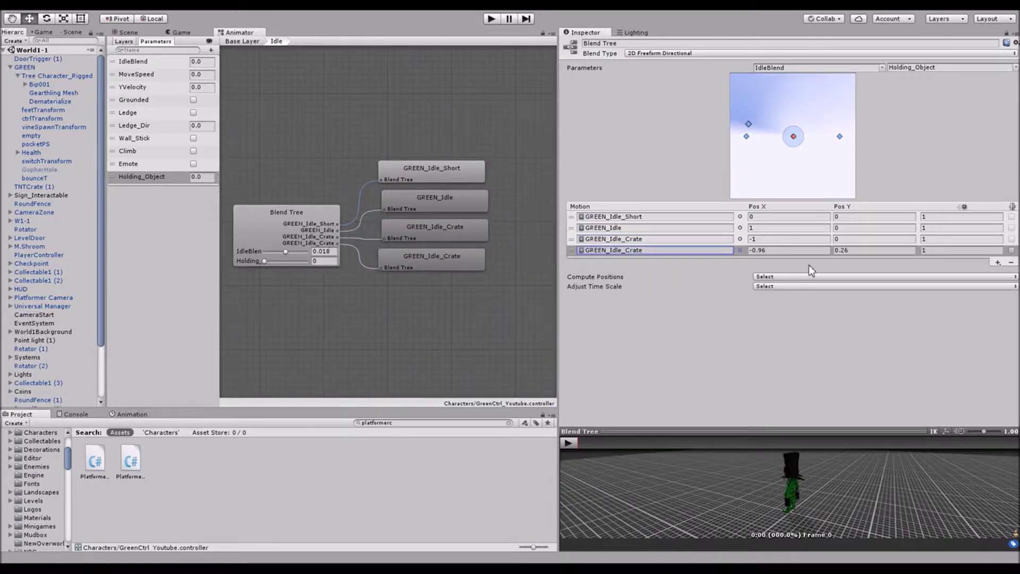
Set the positions of the two GREEN_Idle_Crate motions to X 0, Y 1 and X 1, Y 1
click(770, 239)
text(0)
click(793, 250)
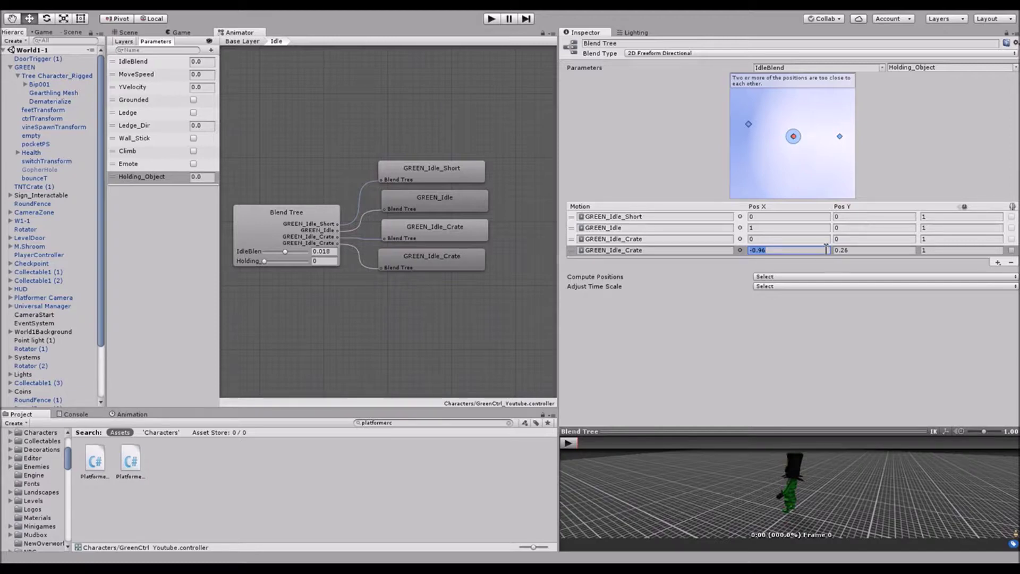
text(1)
key(Return)
click(857, 239)
text(1)
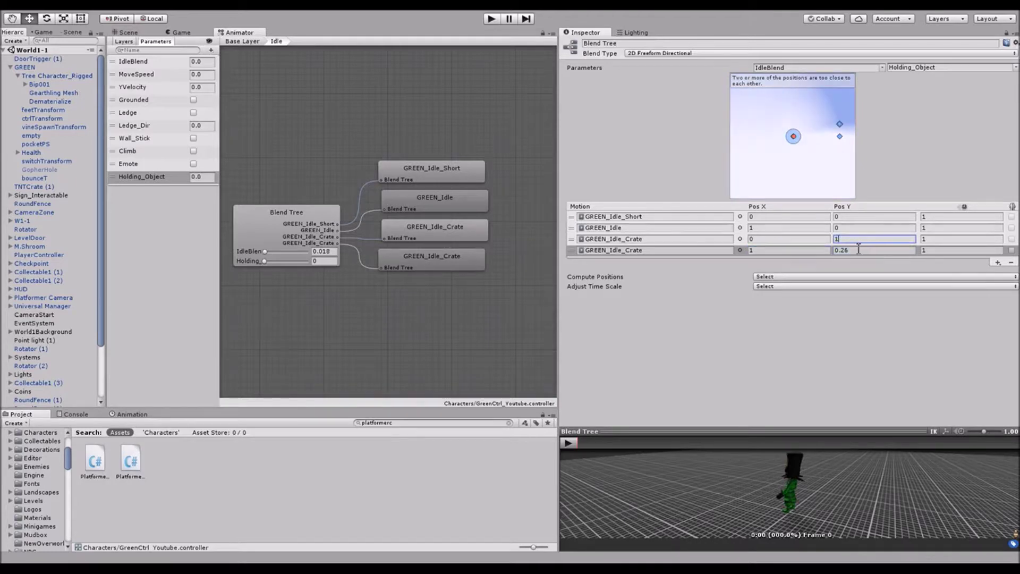
click(859, 249)
text(1)
click(858, 239)
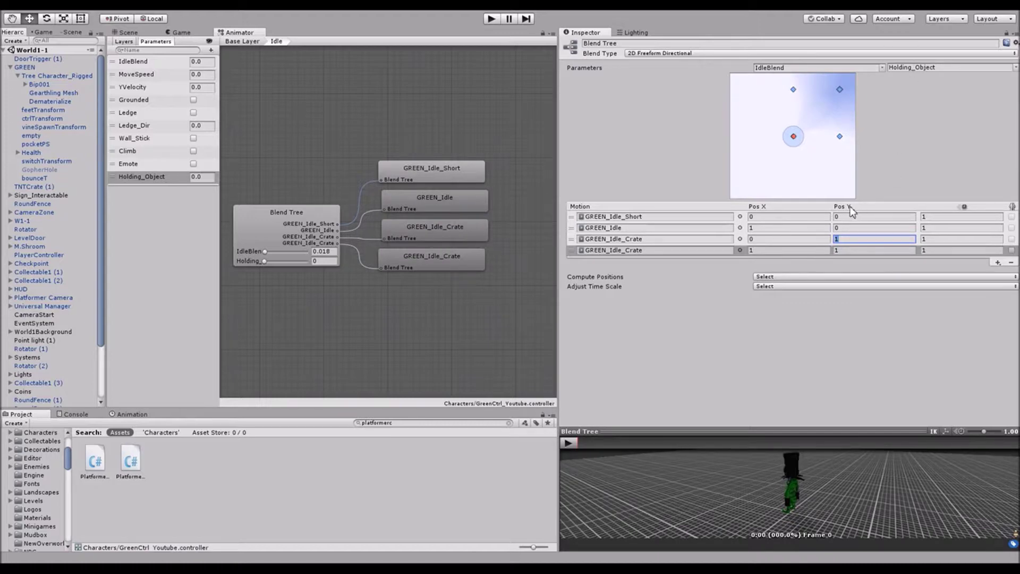
click(847, 240)
double_click(846, 240)
Enlarge the preview and play the Idle blend tree, facing the character and raising IdleBlend and Holding_Object to 1
drag(598, 432, 597, 160)
click(567, 168)
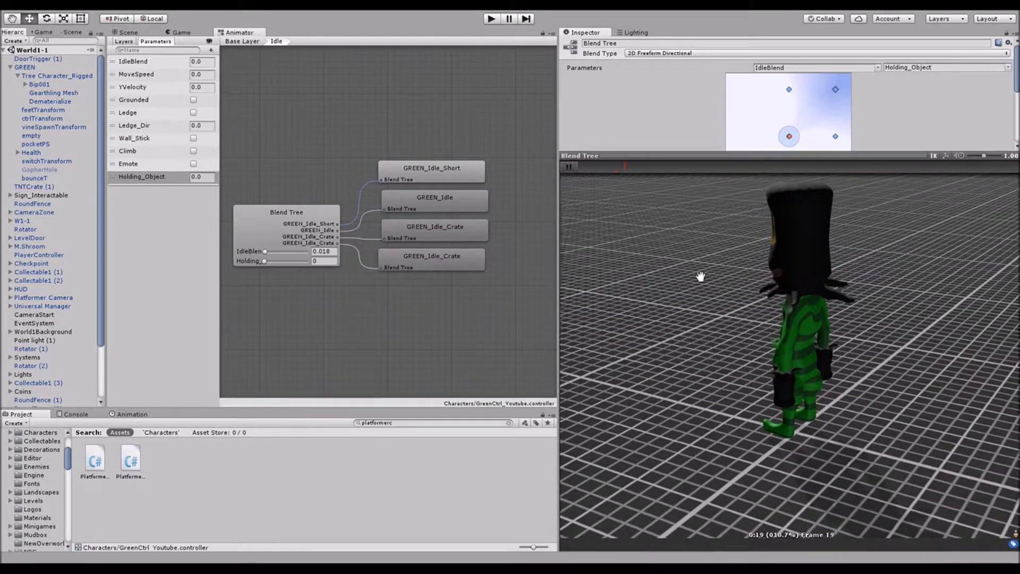
drag(807, 359, 973, 324)
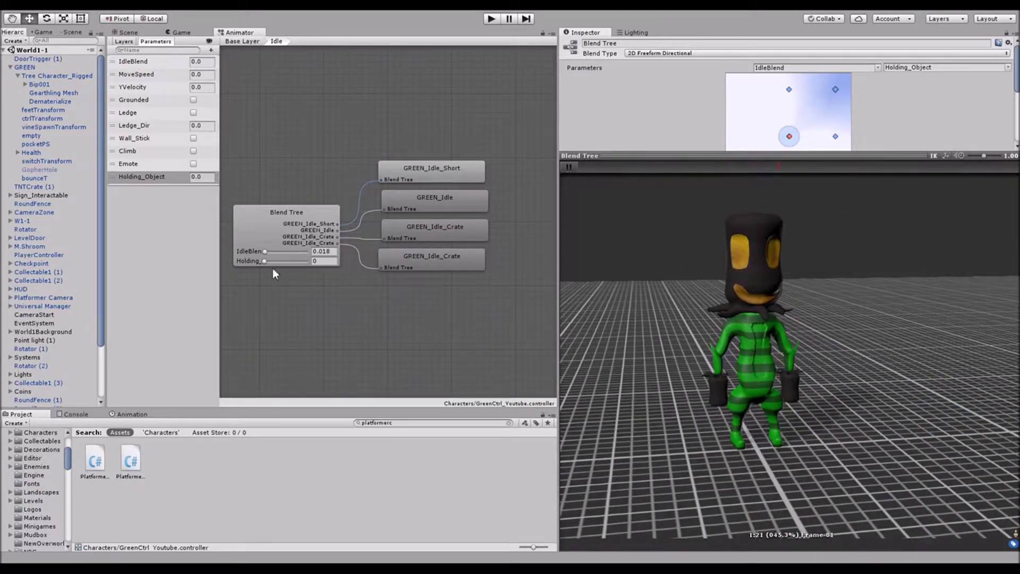
drag(265, 251, 306, 261)
drag(713, 299, 780, 341)
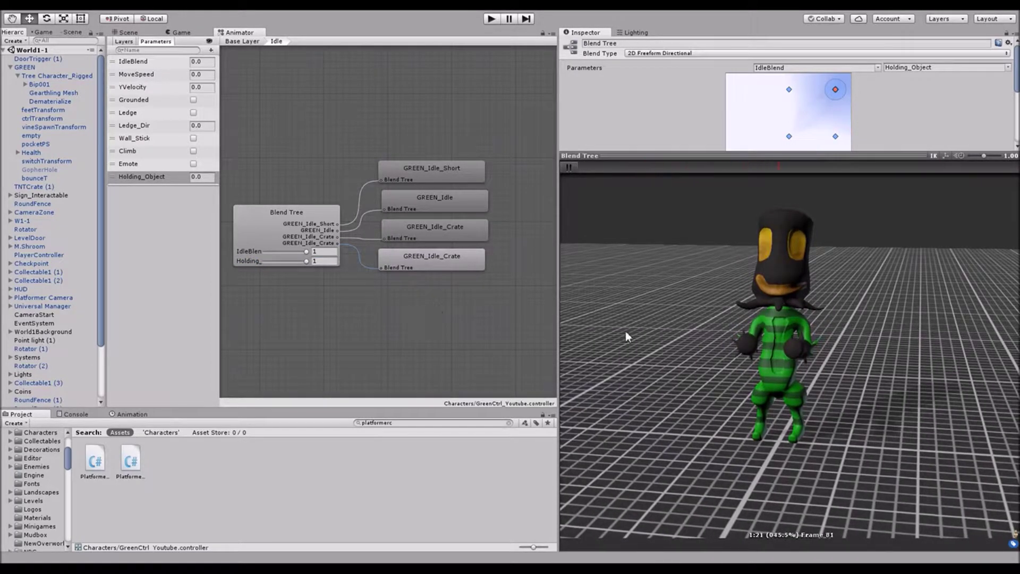
click(568, 168)
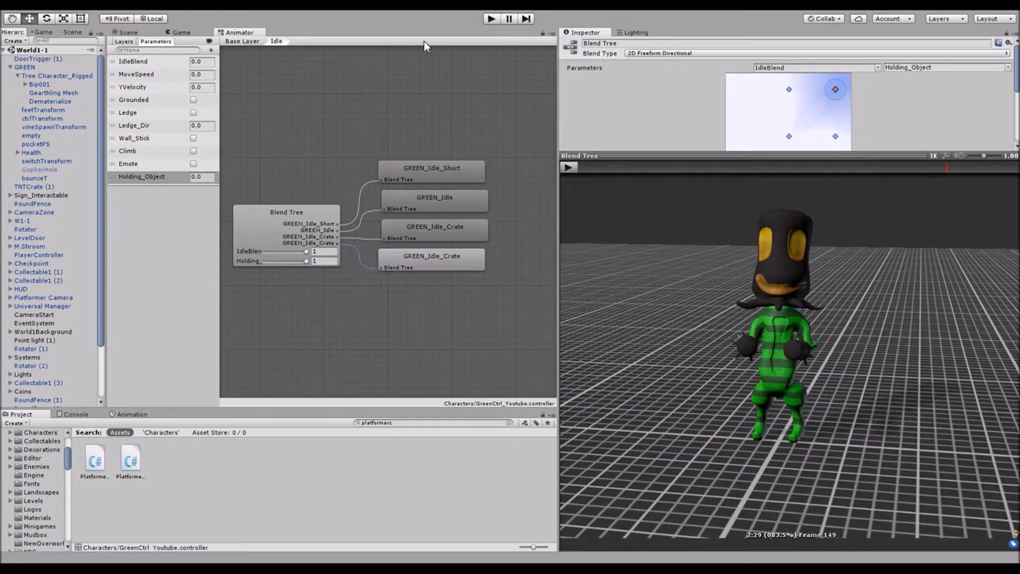
Run the game briefly, stop it and switch to PlatformerController.cs in Visual Studio
click(490, 19)
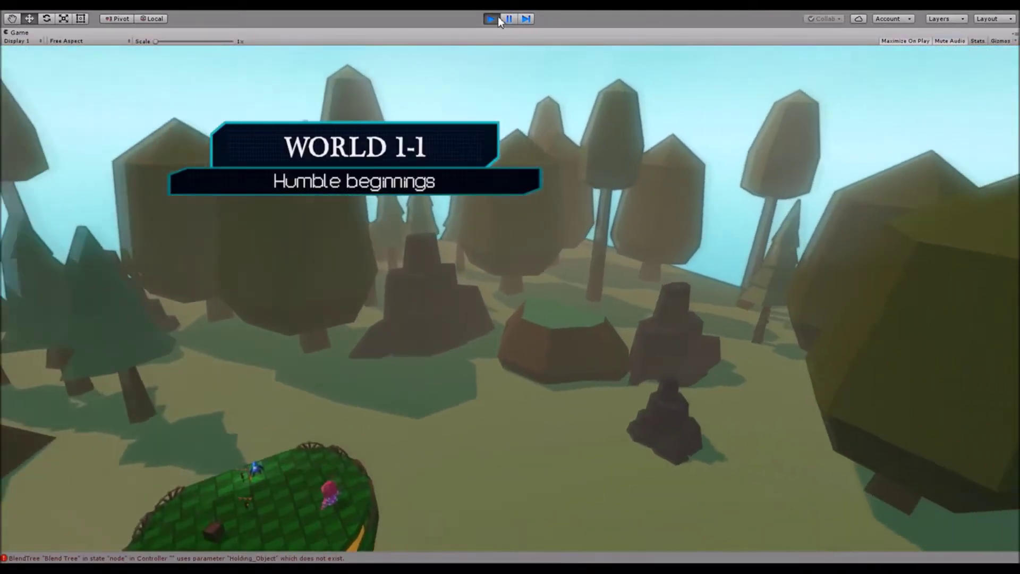
click(492, 19)
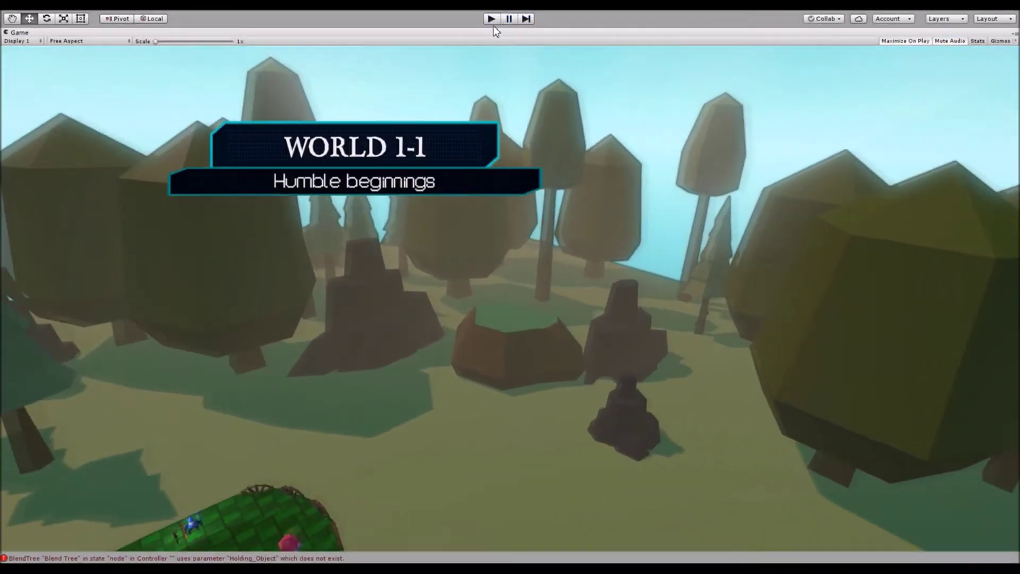
key(alt+Tab)
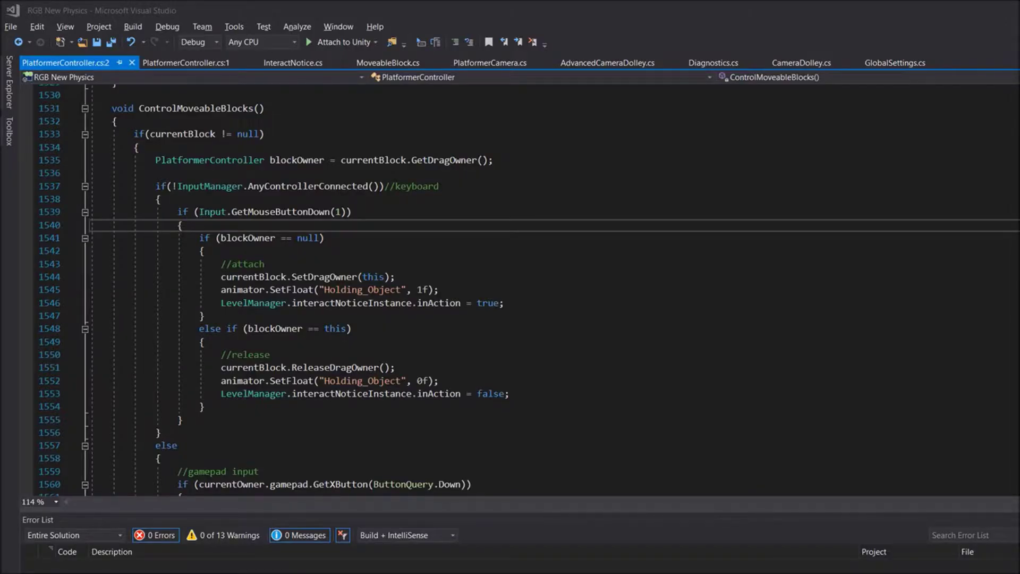
Examine the keyboard condition Input.GetMouseButtonDown(1) in ControlMoveableBlocks by highlighting its line
click(313, 368)
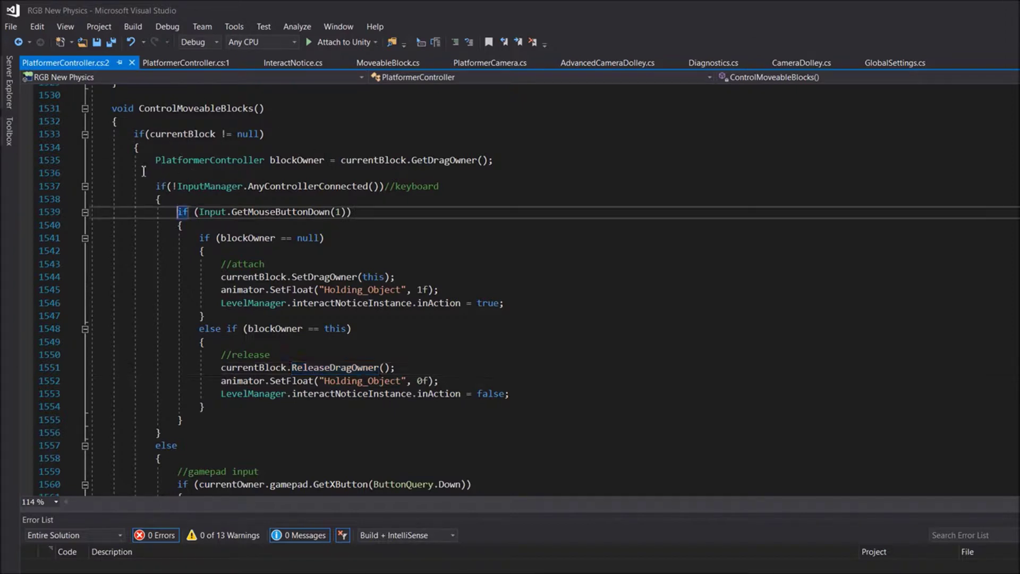
key(shift+Right)
key(shift+Right)
key(shift+Right)
key(shift+Right)
key(shift+Right)
key(shift+Right)
key(shift+Right)
key(shift+Right)
key(shift+Right)
key(shift+Right)
key(shift+Right)
key(shift+Right)
key(shift+Right)
key(shift+Right)
key(shift+Right)
key(shift+Right)
key(shift+Right)
key(shift+Right)
key(shift+Right)
key(shift+Right)
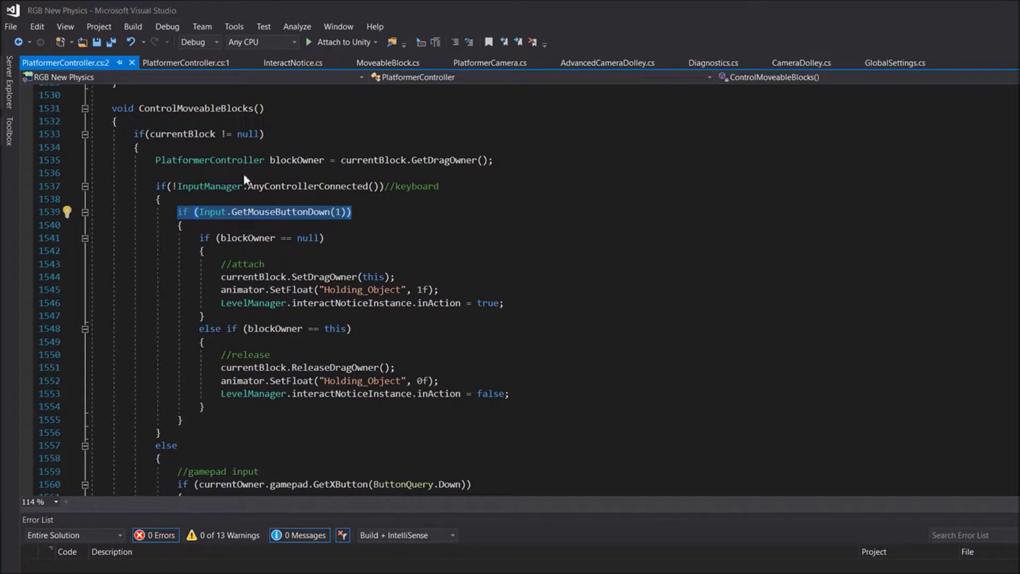
key(Home)
key(shift+Right)
key(shift+Right)
key(shift+Right)
key(shift+Right)
key(shift+Right)
key(shift+Right)
key(shift+Right)
key(shift+Right)
key(shift+Right)
key(shift+Right)
key(shift+Right)
key(shift+Right)
key(shift+Right)
key(shift+Right)
key(shift+Right)
key(shift+Right)
key(shift+Right)
key(shift+Right)
key(shift+Right)
key(shift+Right)
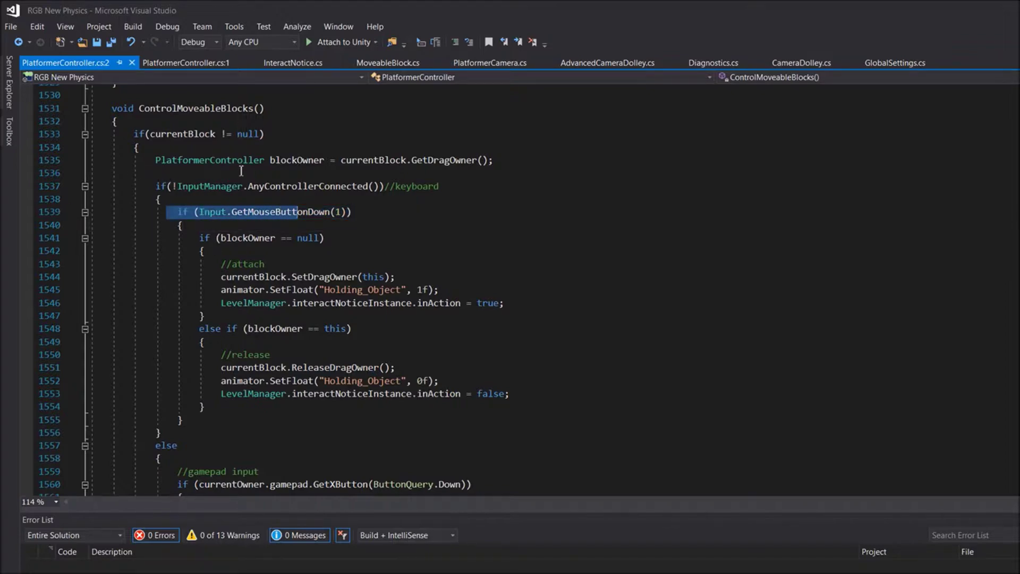
key(shift+Down)
key(Right)
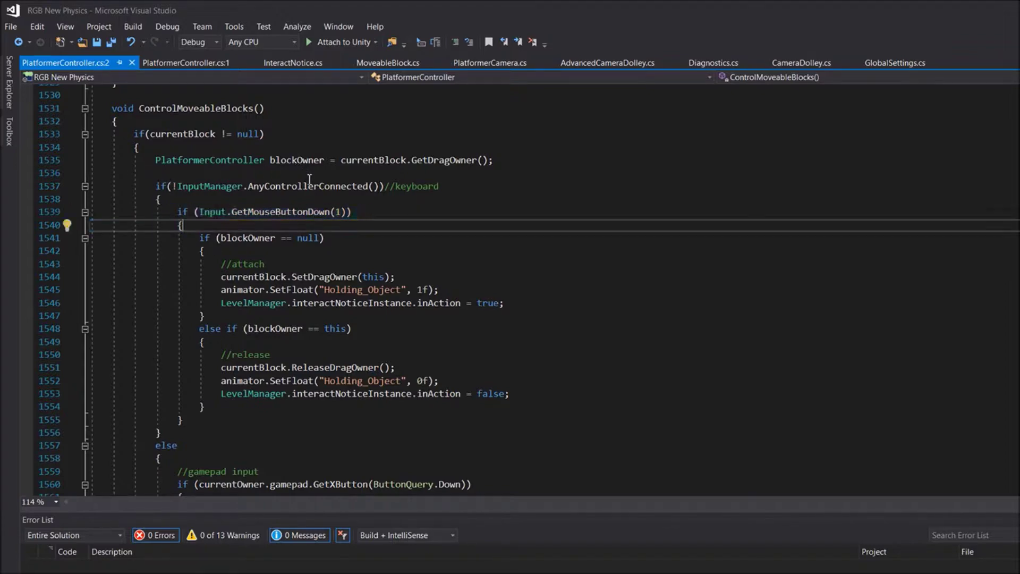
Compare the keyboard block with the gamepad block in ControlMoveableBlocks and highlight the gamepad's GetXButton call
scroll(310, 180, down, 3)
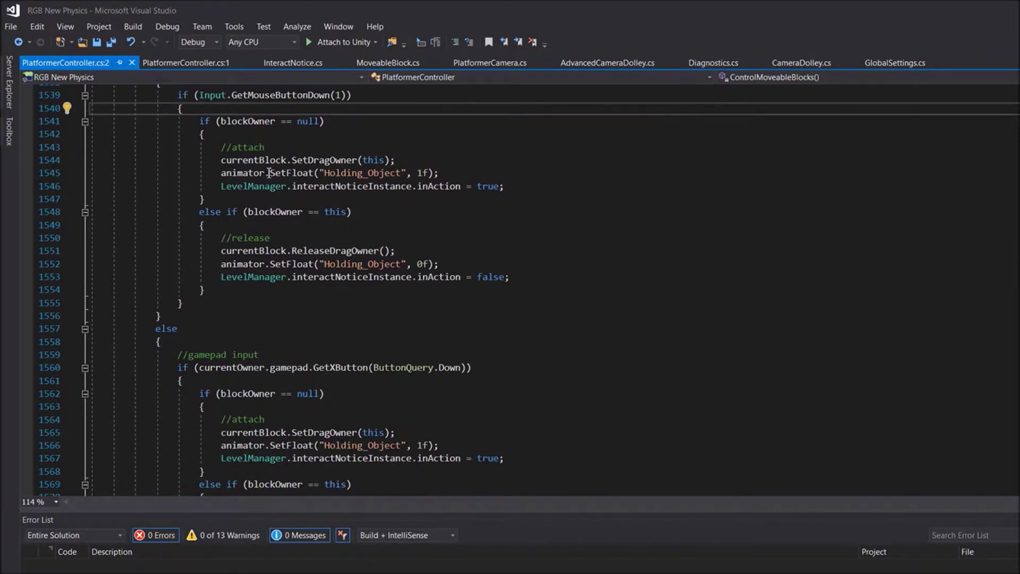
scroll(268, 179, down, 4)
scroll(164, 194, up, 5)
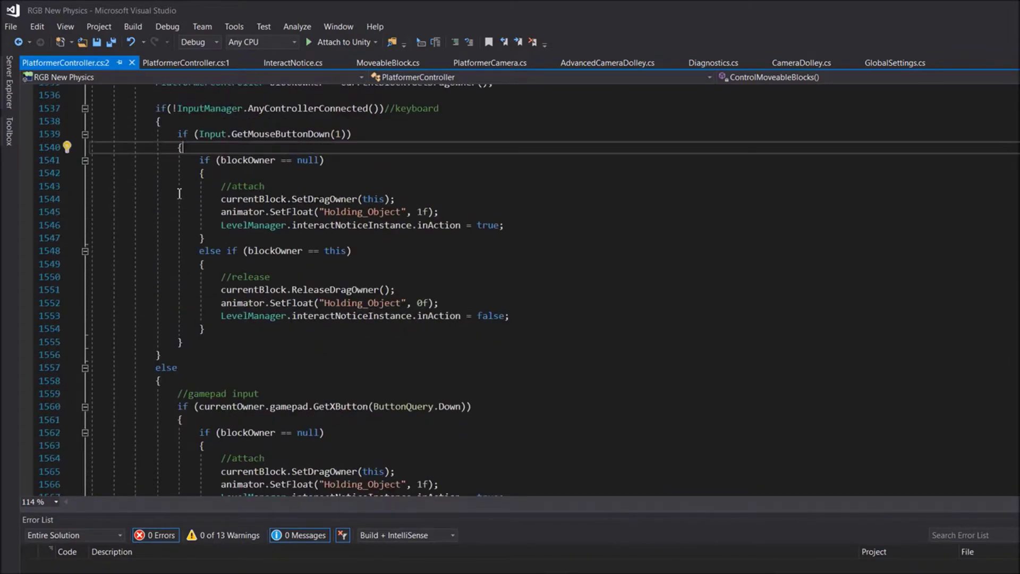
drag(92, 128, 369, 310)
scroll(287, 275, down, 2)
scroll(286, 277, down, 3)
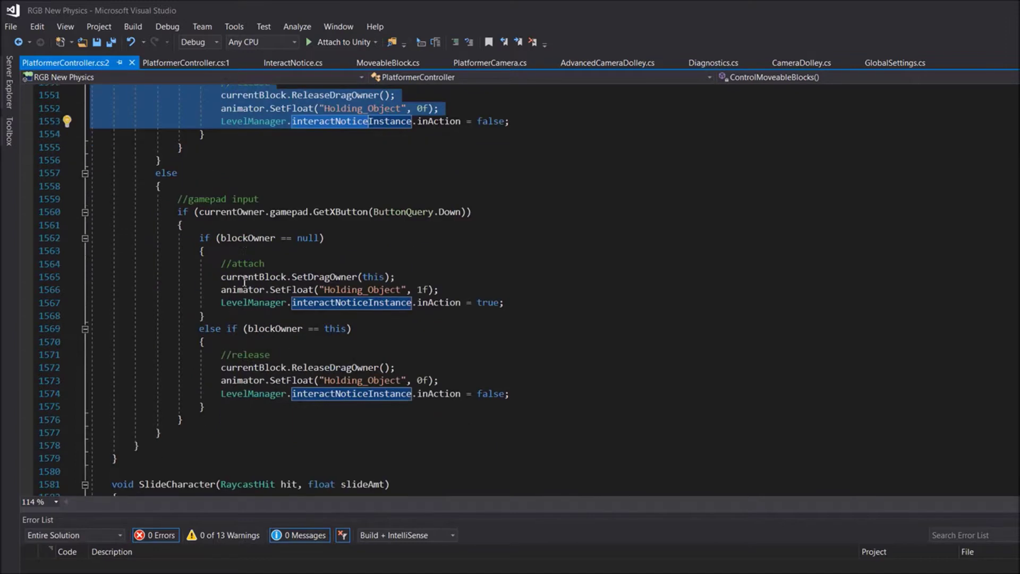
drag(167, 212, 378, 394)
click(277, 277)
double_click(321, 212)
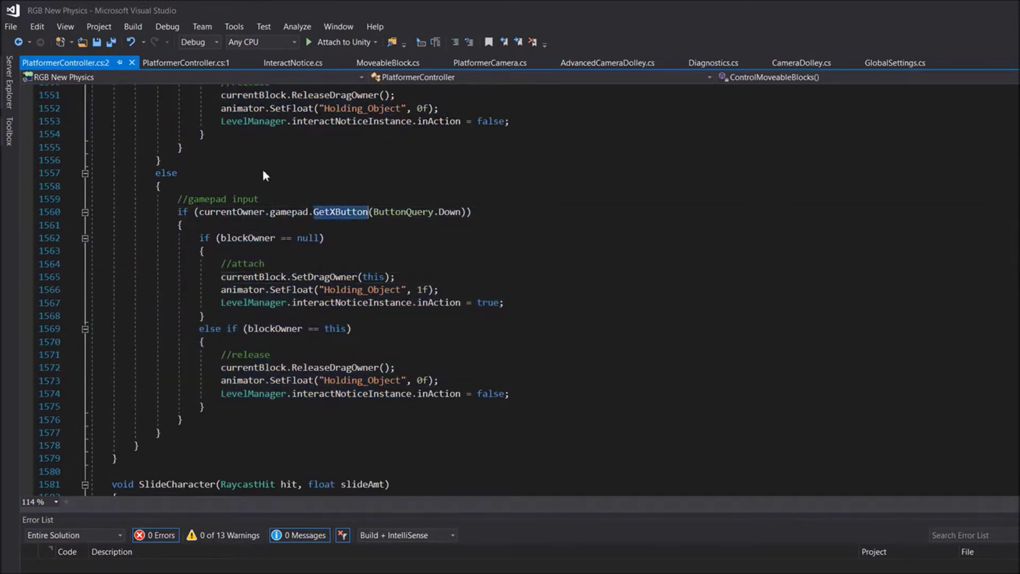
Highlight the SetDragOwner call and the line setting Holding_Object to 1f in the gamepad attach branch
click(308, 276)
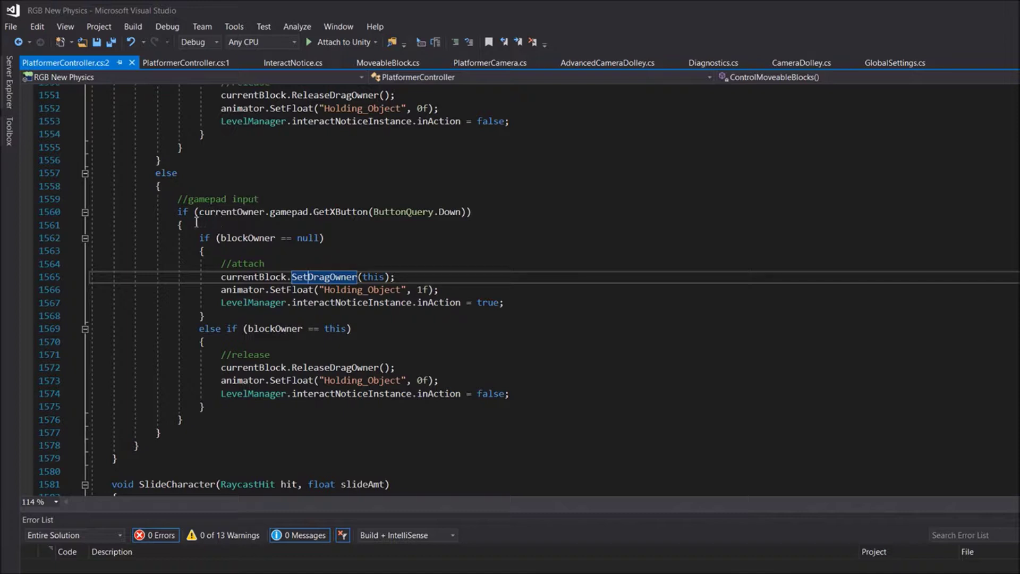
drag(222, 277, 421, 277)
click(426, 279)
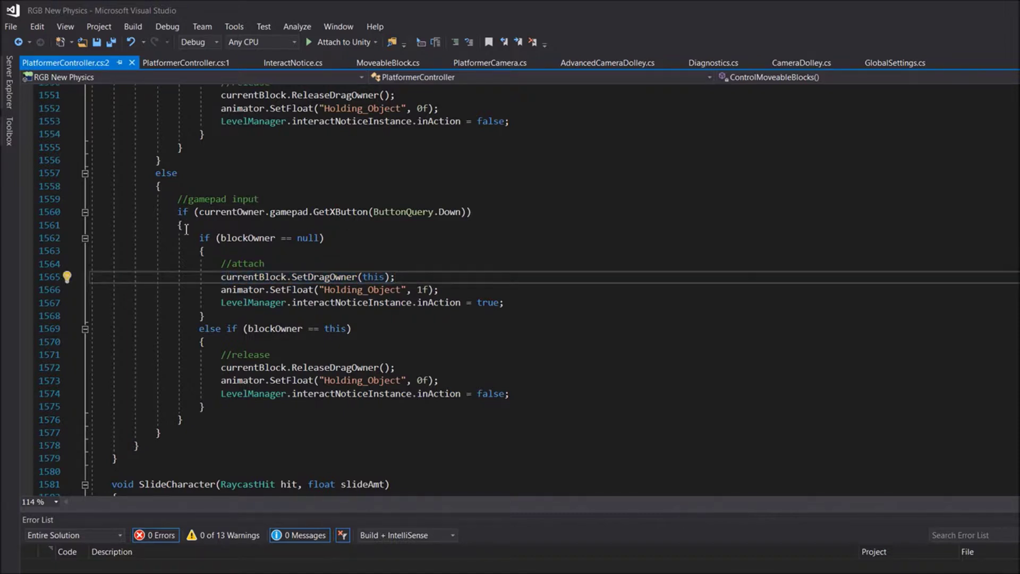
drag(222, 290, 452, 293)
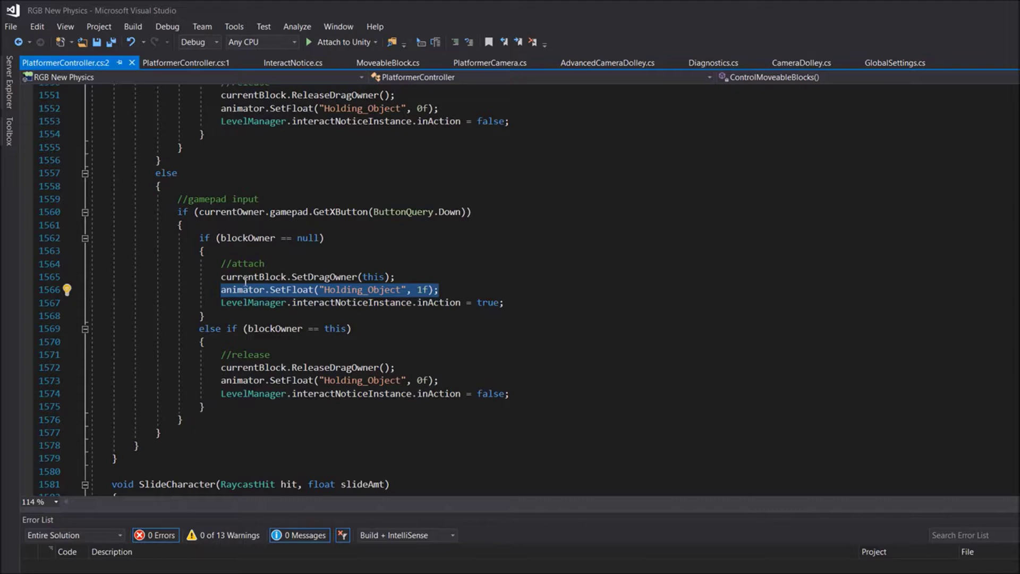
Highlight the gamepad release condition, blockOwner == this, and its line setting Holding_Object to 0f
key(Down)
key(Down)
key(Down)
key(Home)
key(ctrl+shift+Right)
key(ctrl+shift+Right)
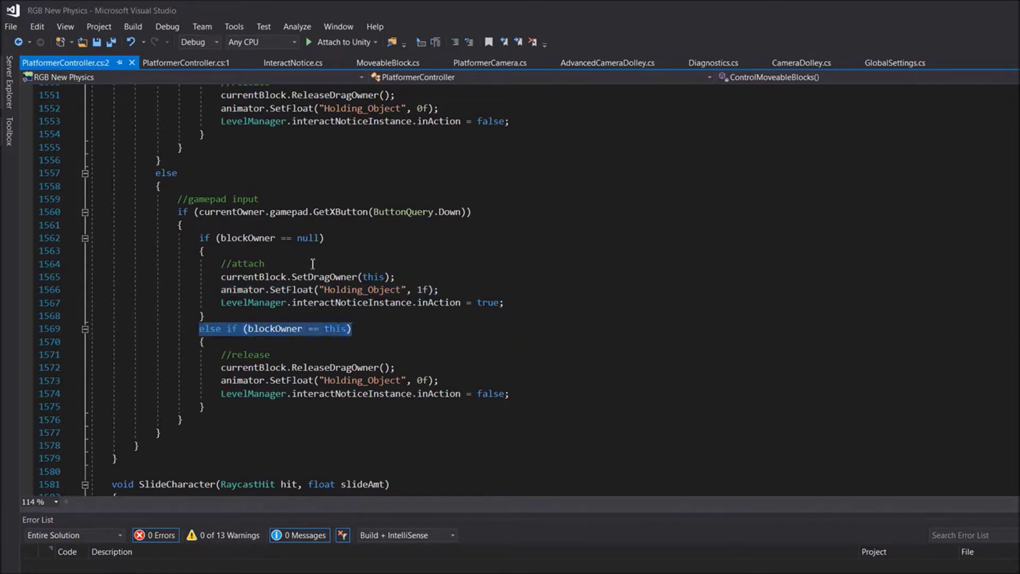
click(404, 330)
drag(221, 382, 227, 383)
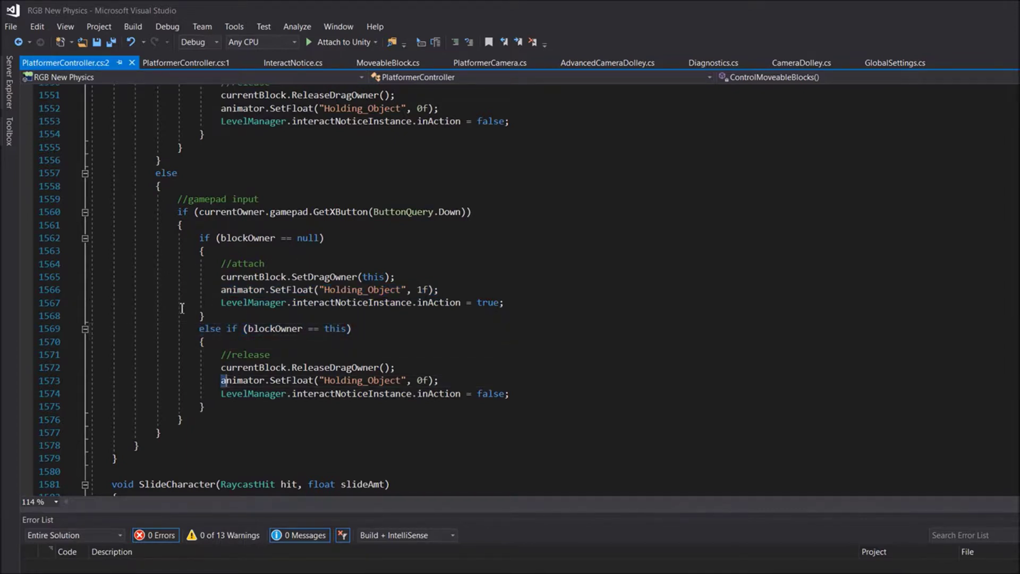
key(shift+Right)
key(shift+Right)
key(shift+Right)
key(shift+Right)
key(shift+Right)
key(shift+Right)
key(shift+Right)
key(shift+Right)
key(shift+Right)
key(shift+Right)
key(shift+Right)
key(shift+Right)
key(shift+Right)
key(shift+Right)
key(shift+Right)
key(shift+Right)
key(shift+Right)
key(shift+Right)
key(shift+Right)
key(shift+Right)
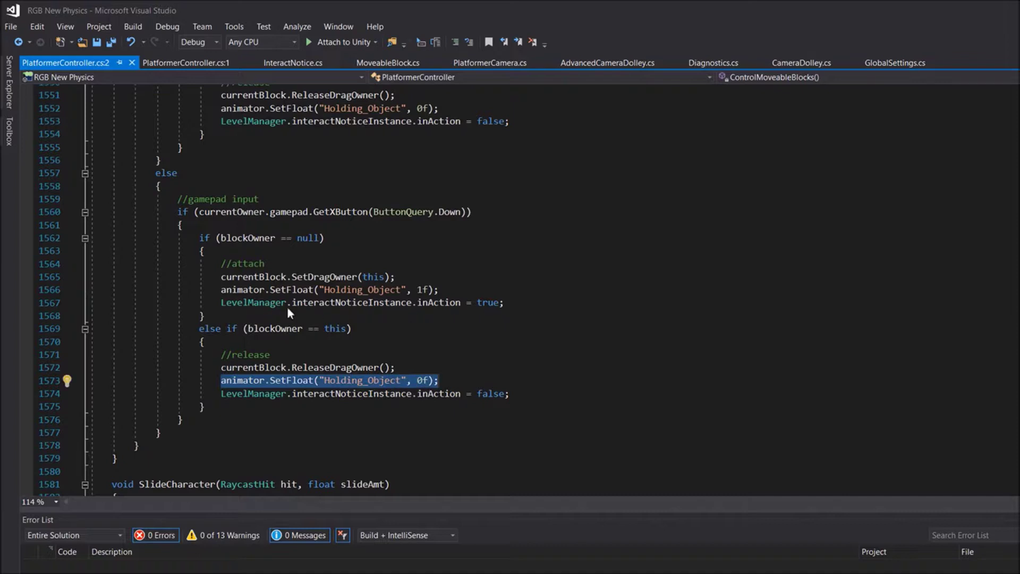
Highlight the line setting interactNoticeInstance.inAction to true in the gamepad attach branch
key(alt)
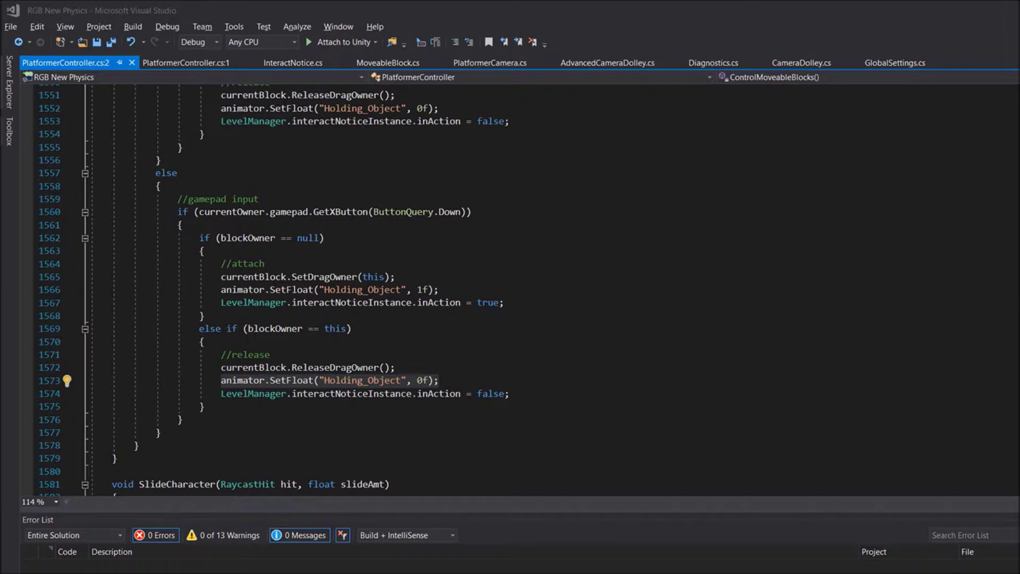
key(alt)
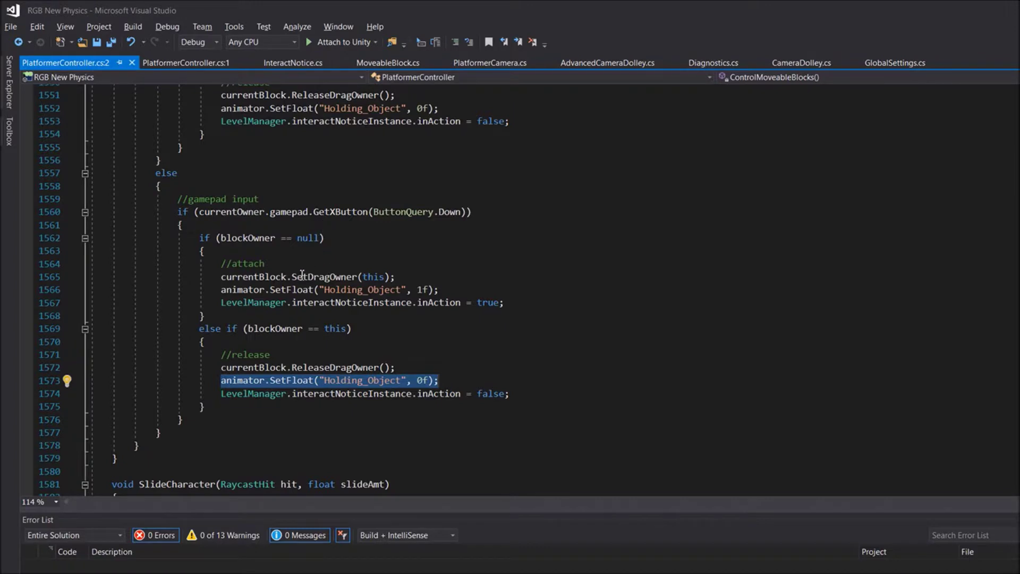
drag(506, 304, 178, 245)
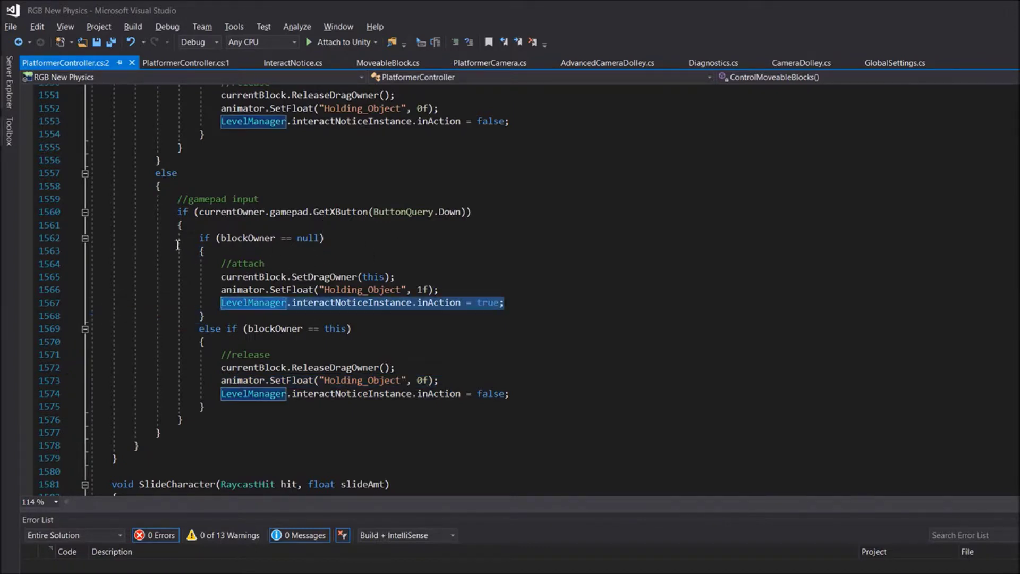
click(412, 244)
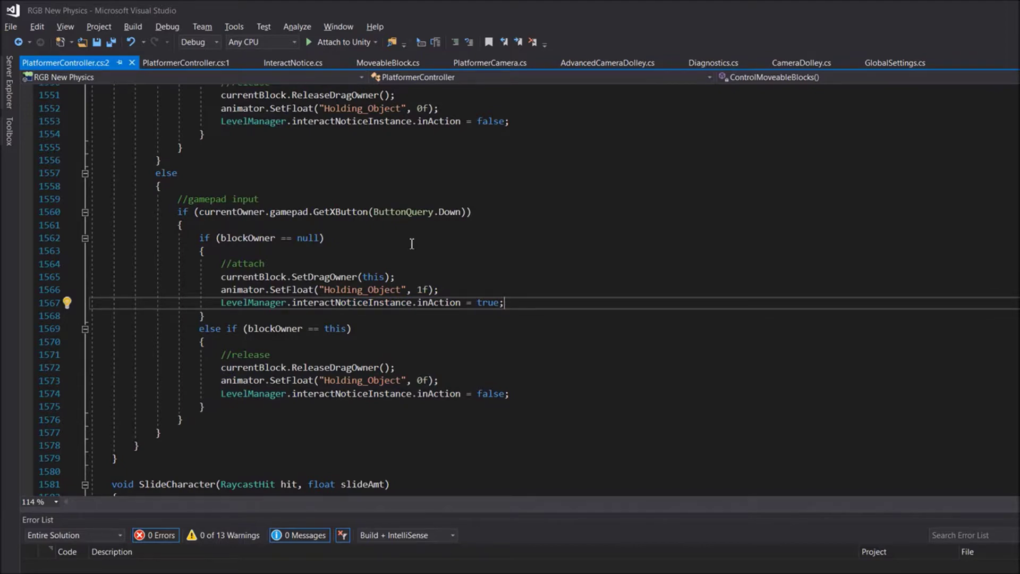
Switch to Unity, play-test carrying the TNT crate in the level and end the run
key(alt+Tab)
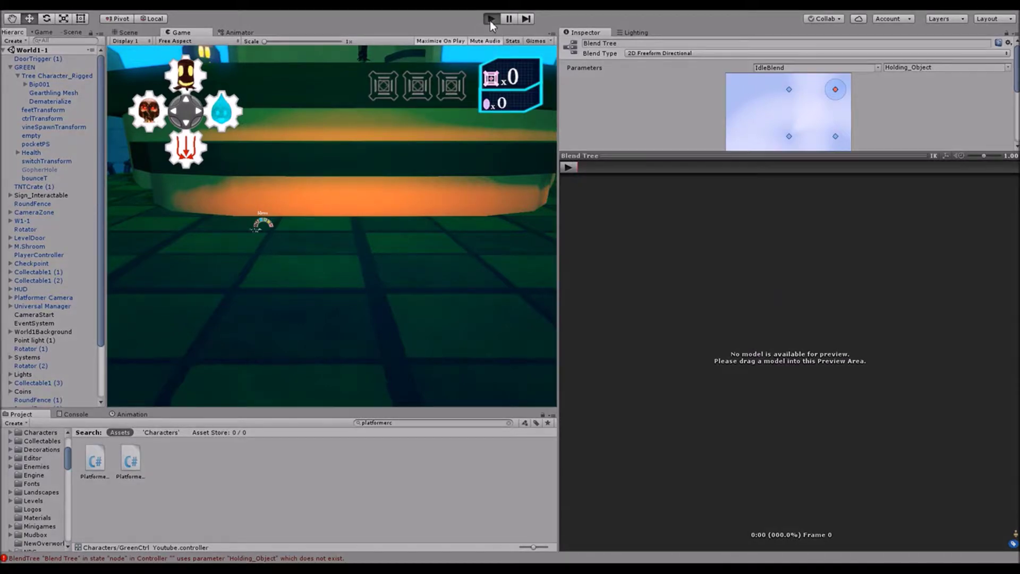
click(491, 20)
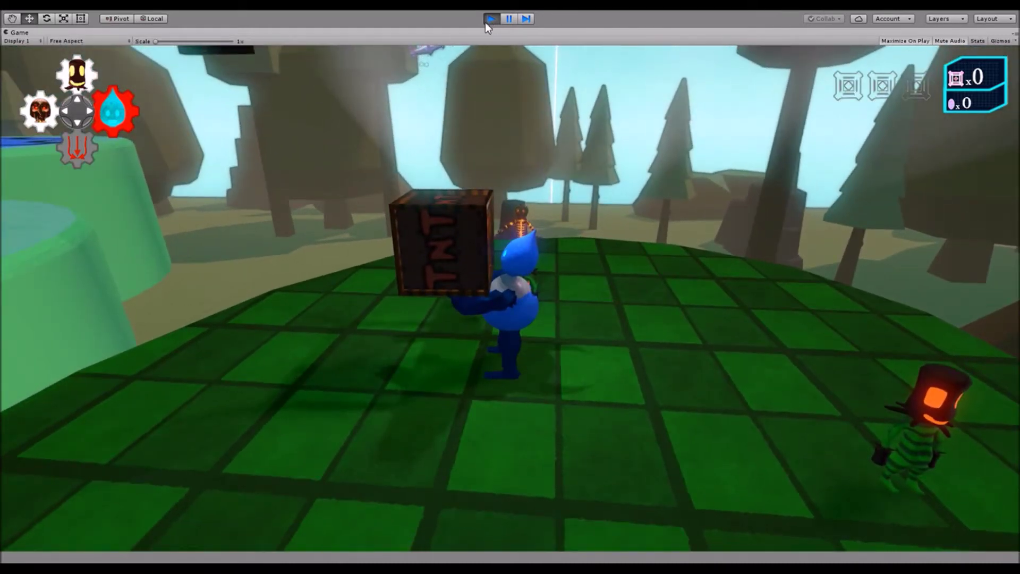
click(490, 19)
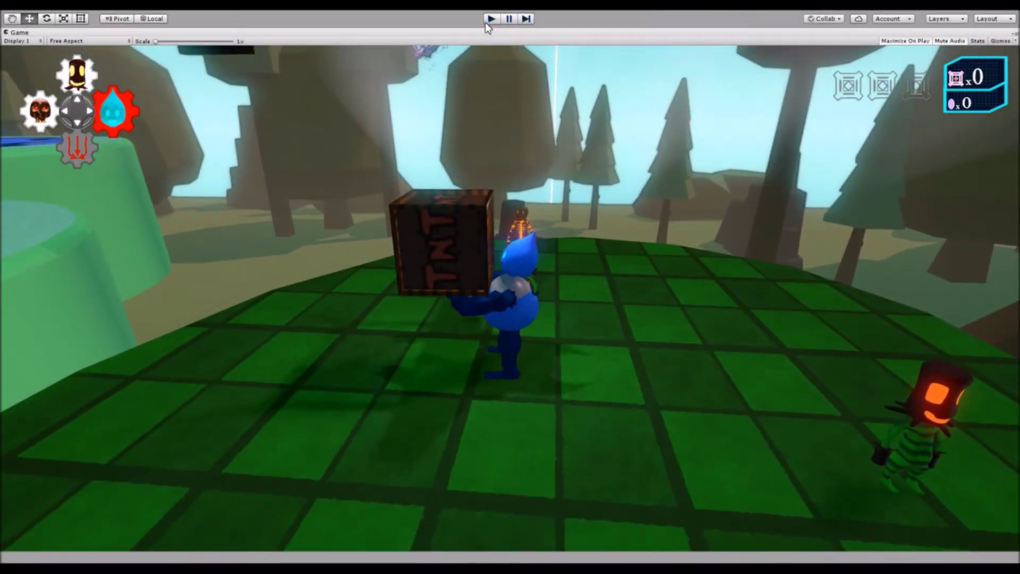
Add a condition to the Idle -> Jump Blend transition requiring Holding_Object to be Less than 0.1
click(234, 32)
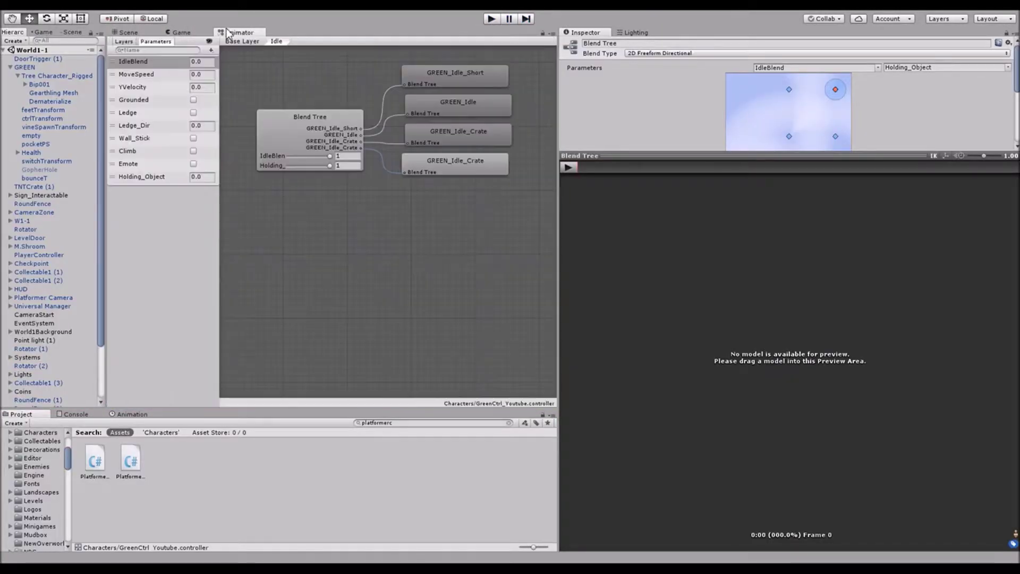
click(243, 41)
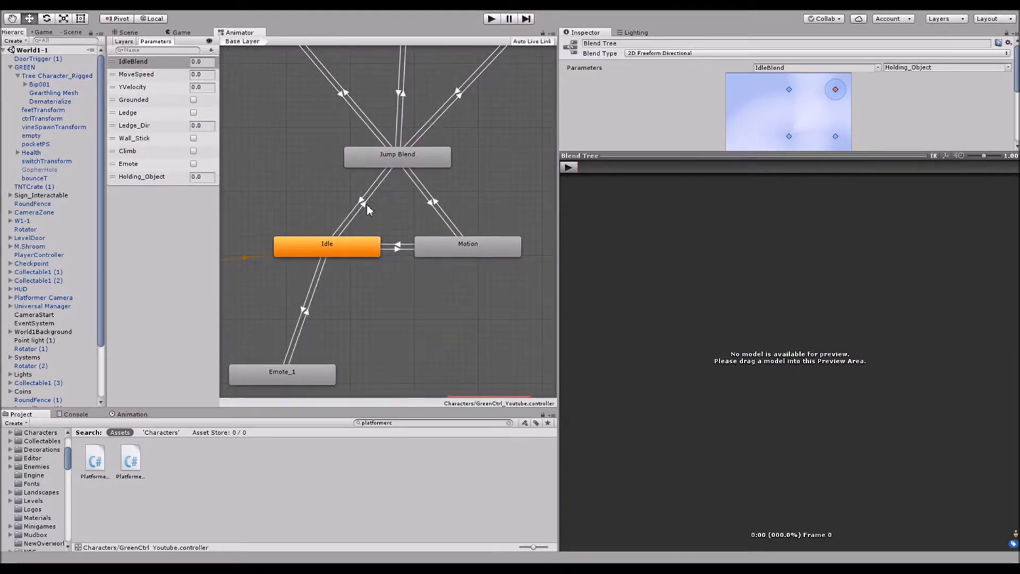
click(365, 202)
drag(657, 141, 657, 462)
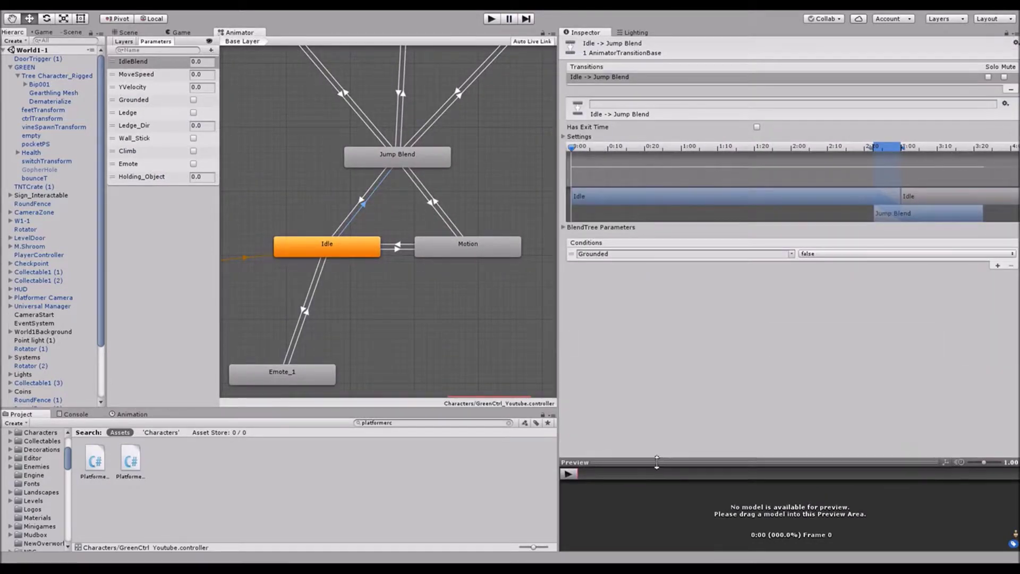
click(997, 265)
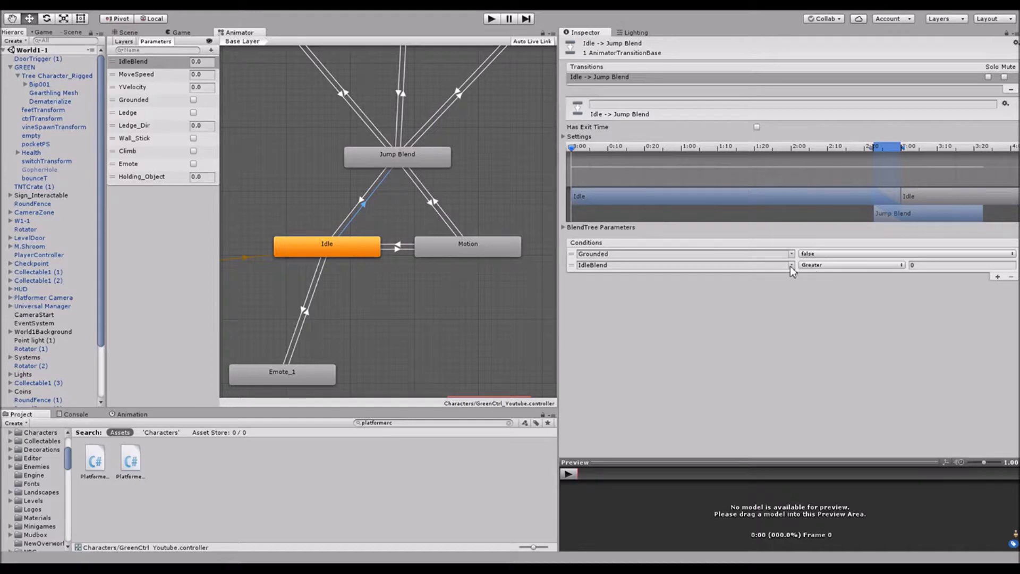
click(828, 381)
click(836, 265)
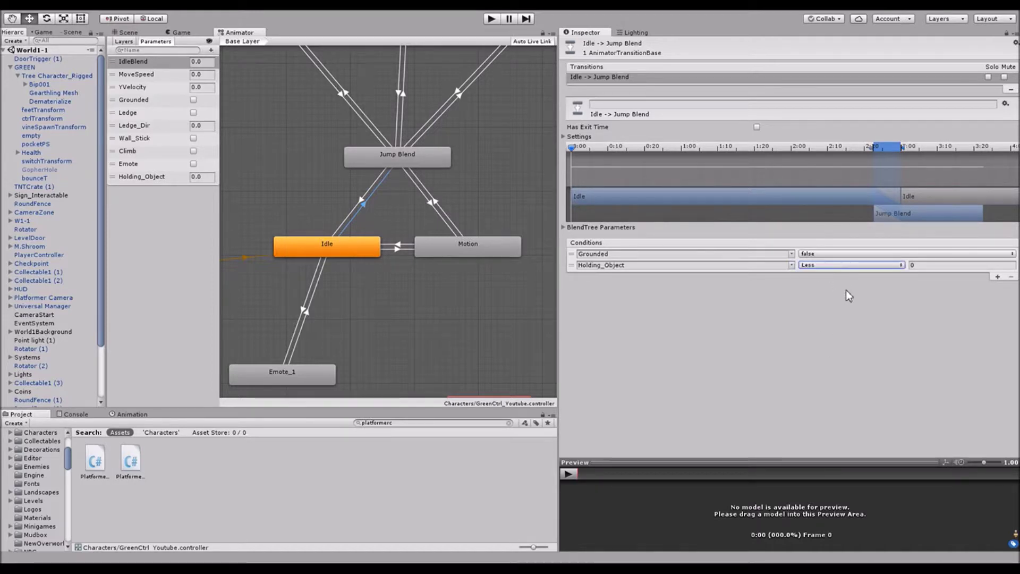
click(846, 289)
click(940, 265)
text(0.1)
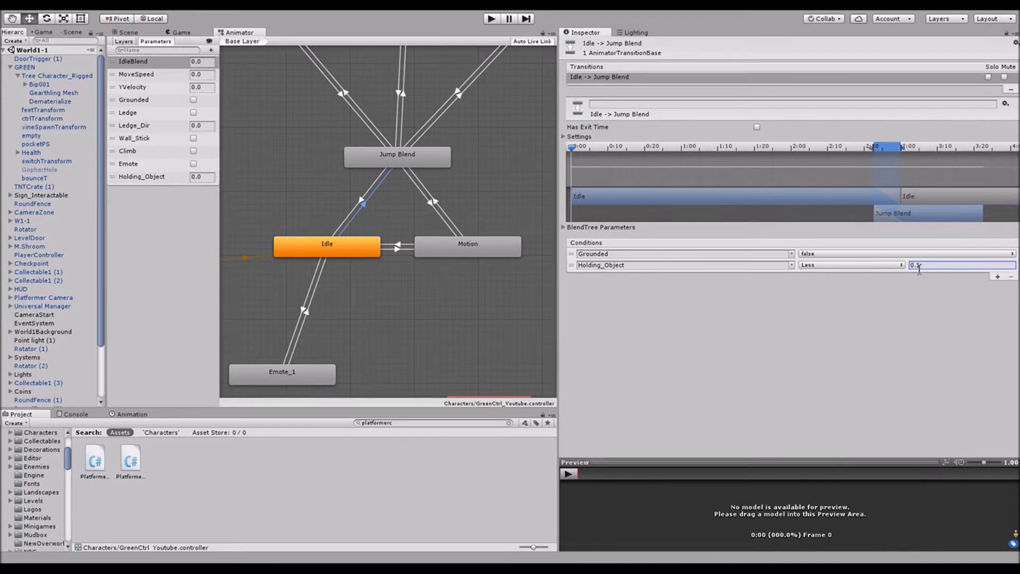
Add a condition to the Motion -> Jump Blend transition requiring Holding_Object to be Less than 0.1
click(436, 207)
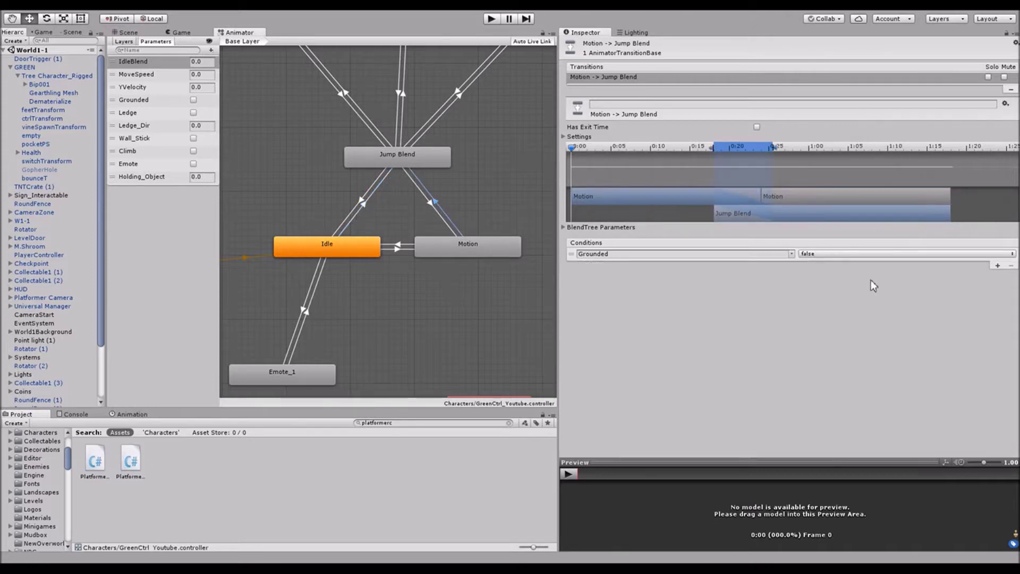
click(998, 265)
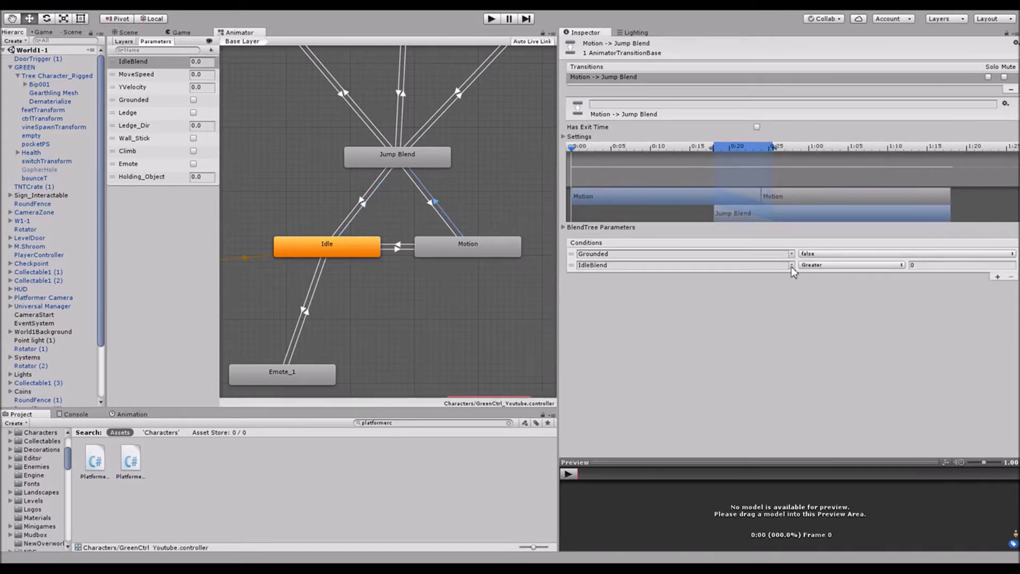
click(833, 380)
click(850, 265)
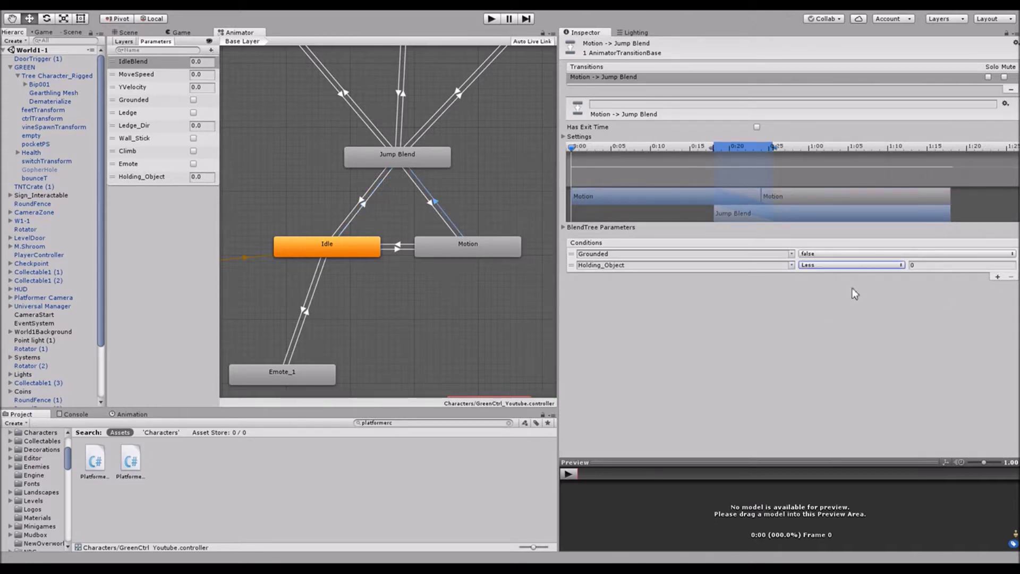
click(853, 288)
click(935, 264)
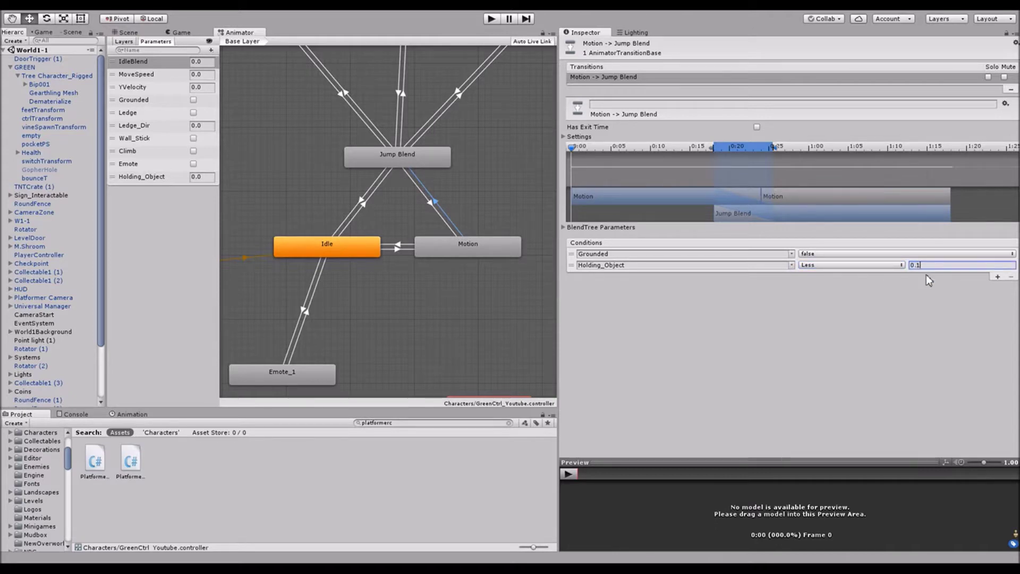
text(0.1)
Deactivate the GREEN scene object and play-test the green character picking up and carrying the TNT crate around the upper platform
click(31, 68)
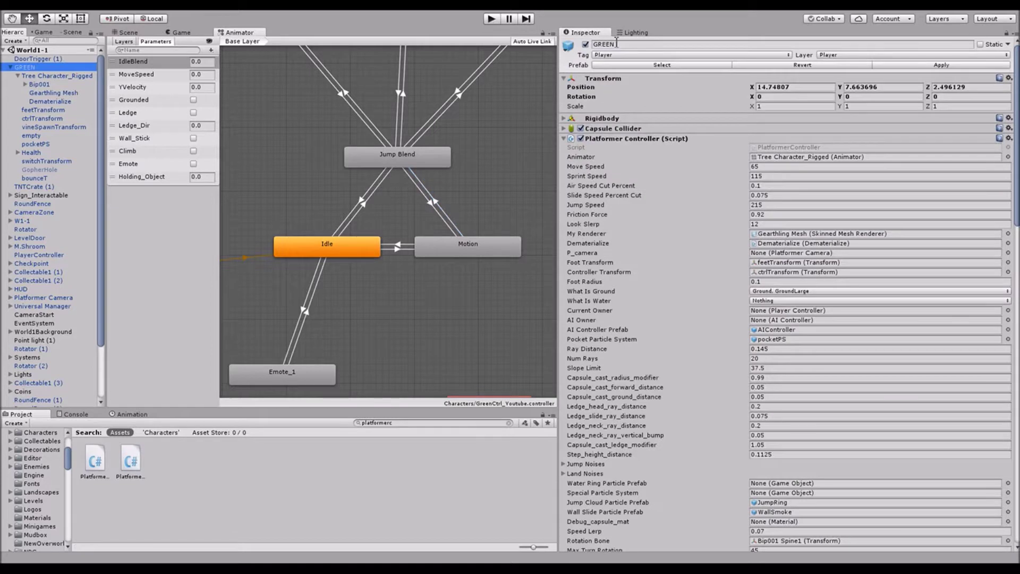
click(585, 45)
click(492, 19)
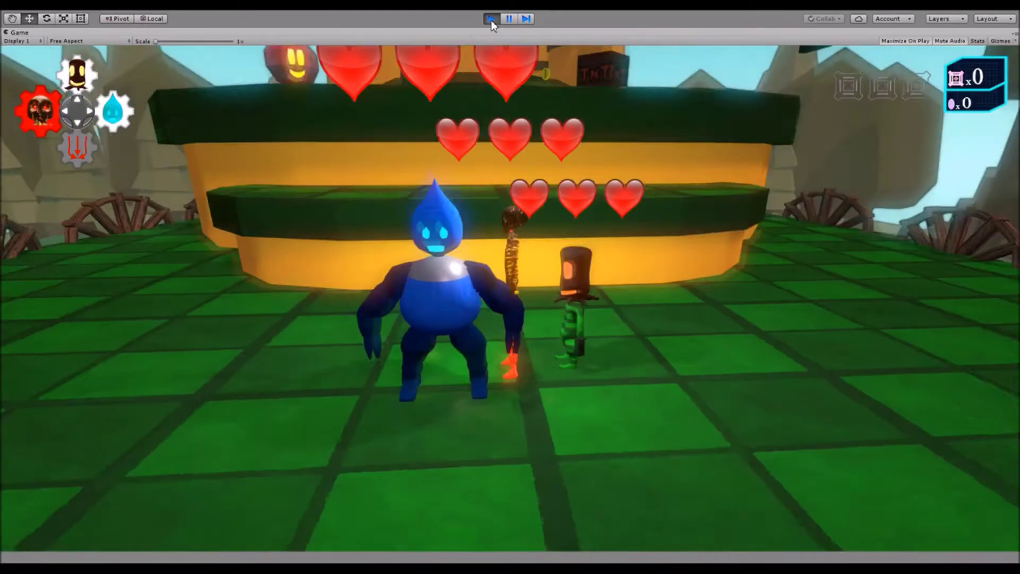
key(Up)
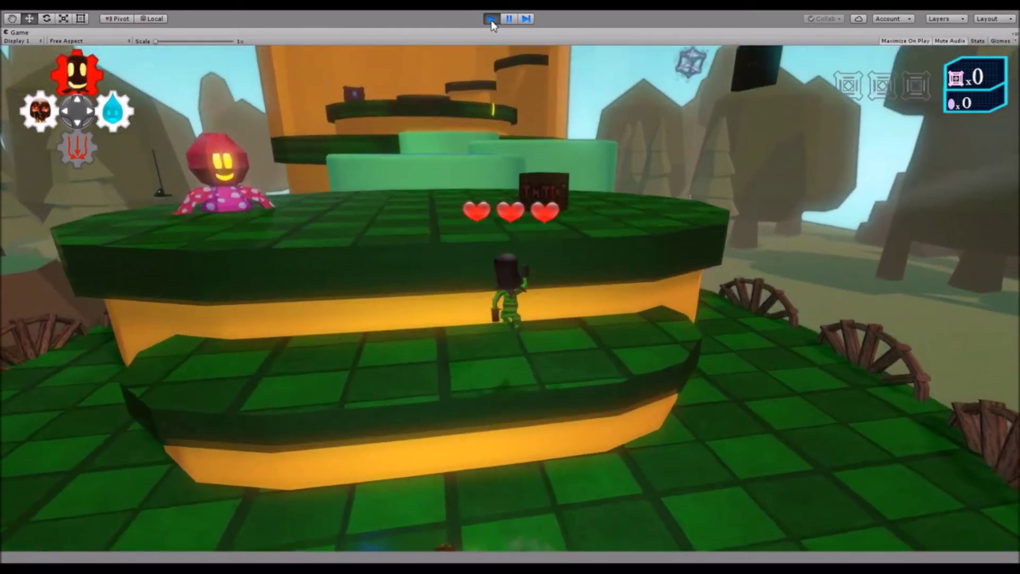
key(Left)
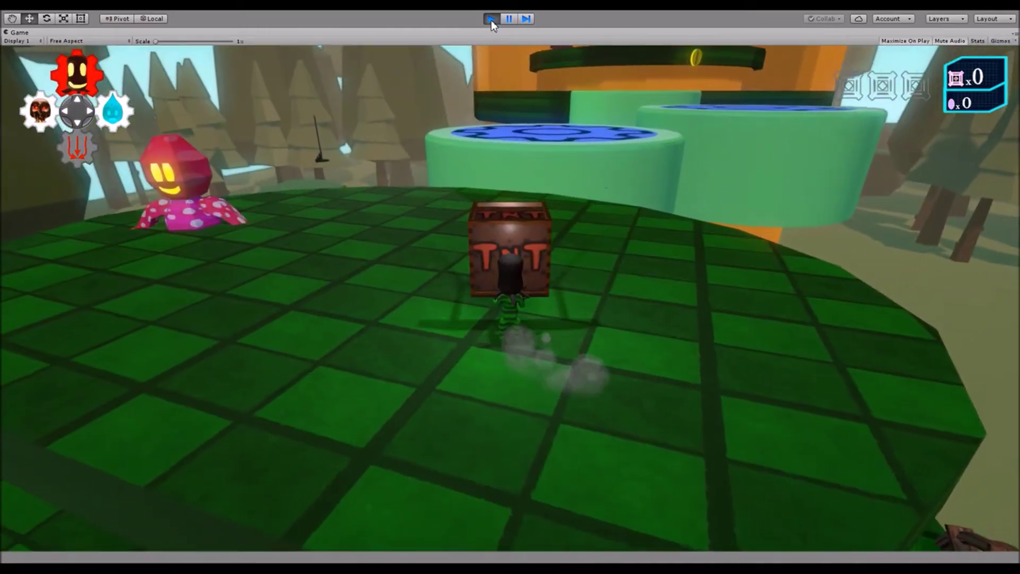
key(Right)
key(Left)
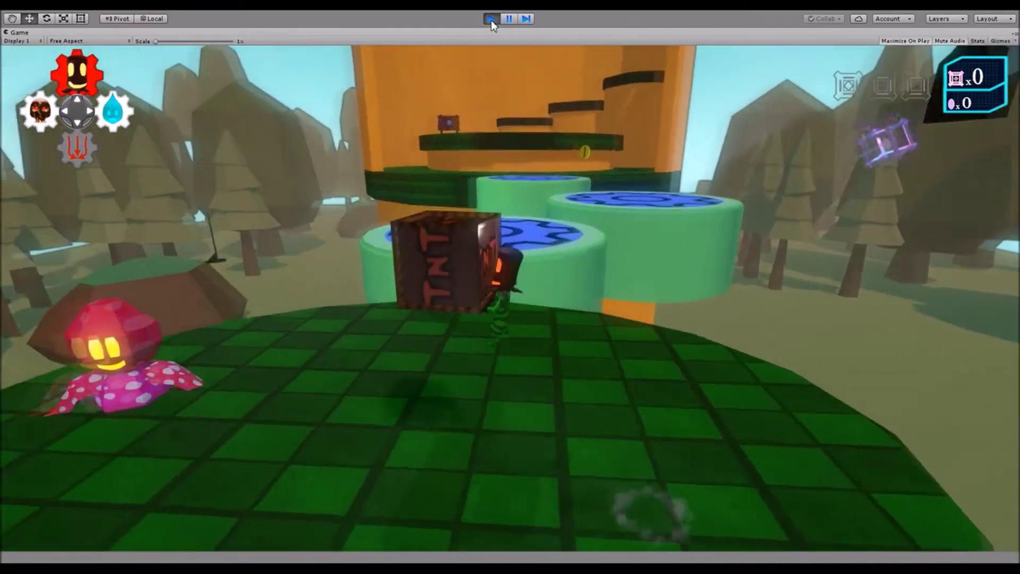
key(Right)
key(Up)
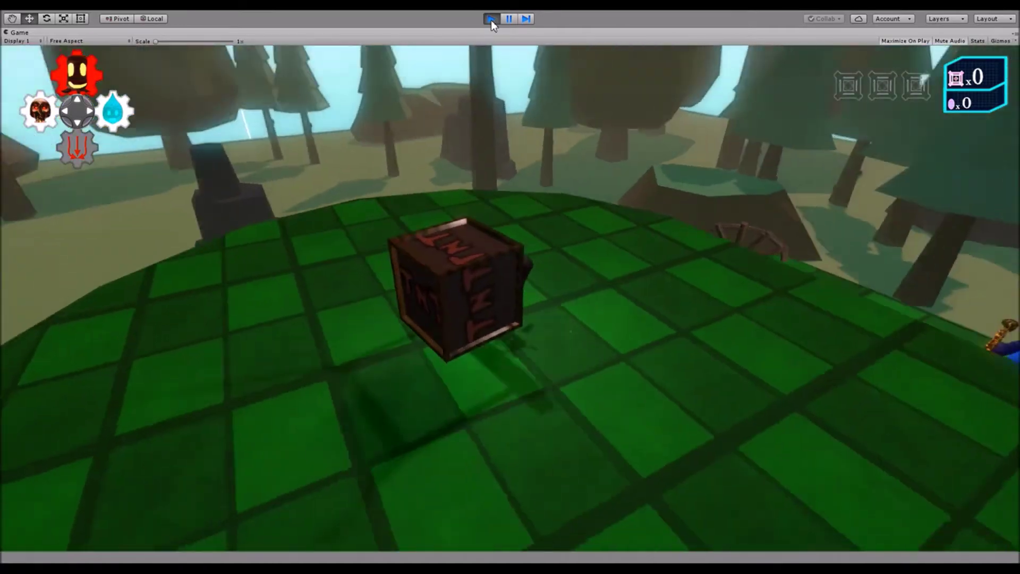
key(Left)
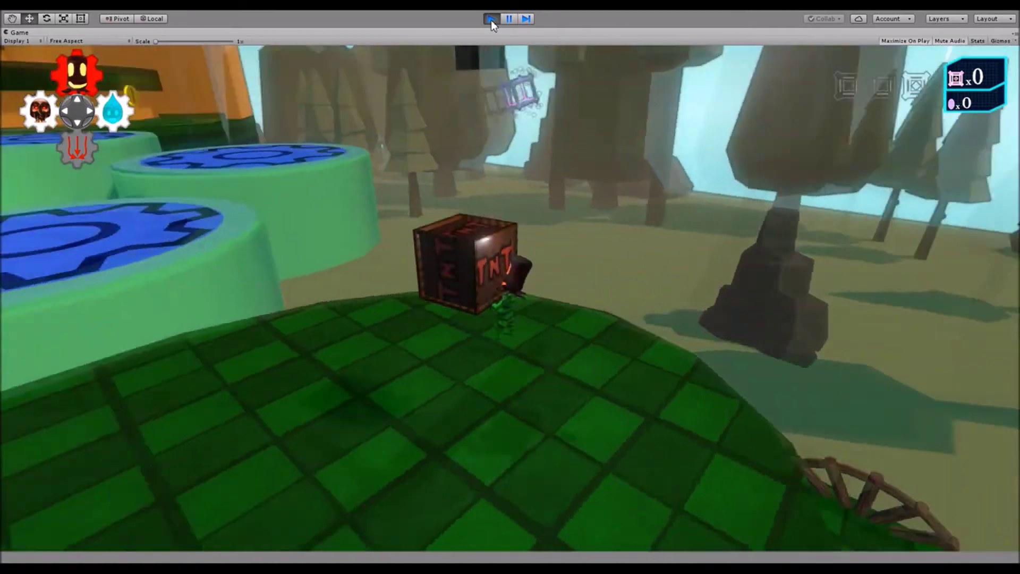